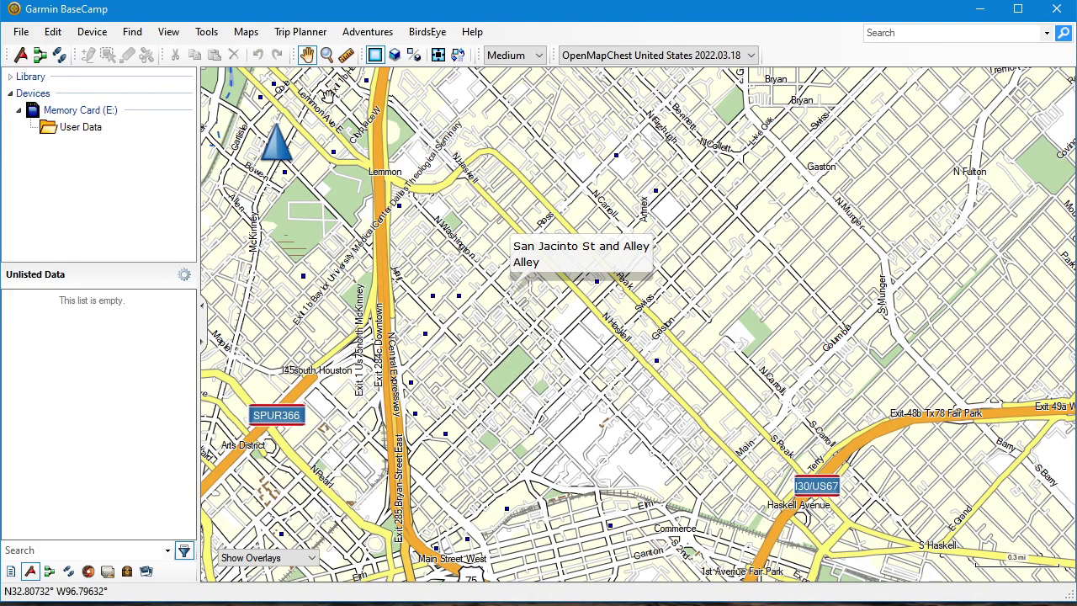
# - Change the displayed map product to Global Map
pyautogui.click(649, 56)
pyautogui.click(601, 84)
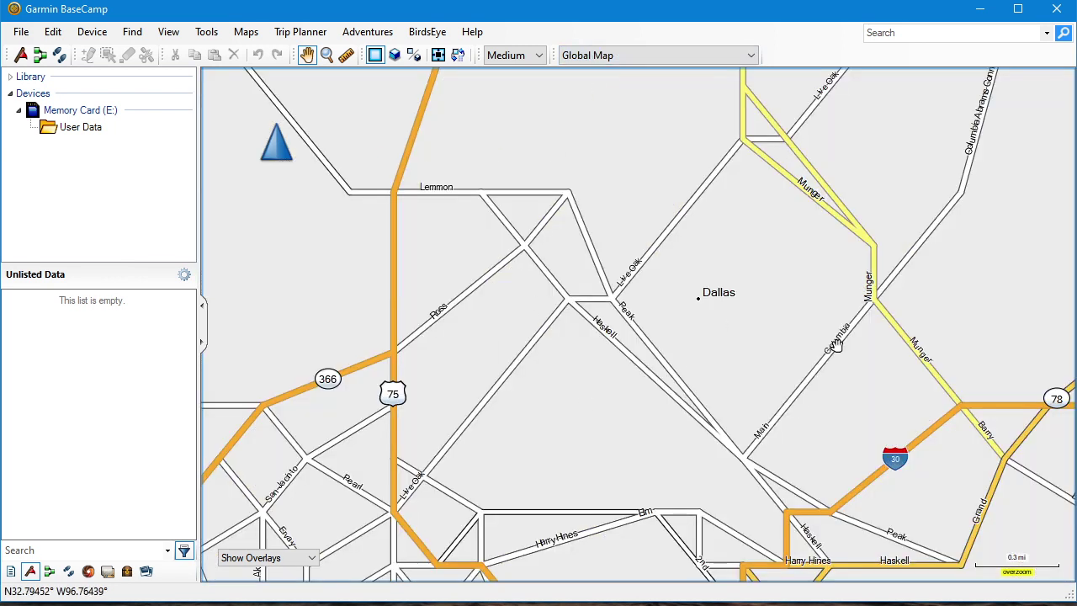
pyautogui.moveTo(836, 345)
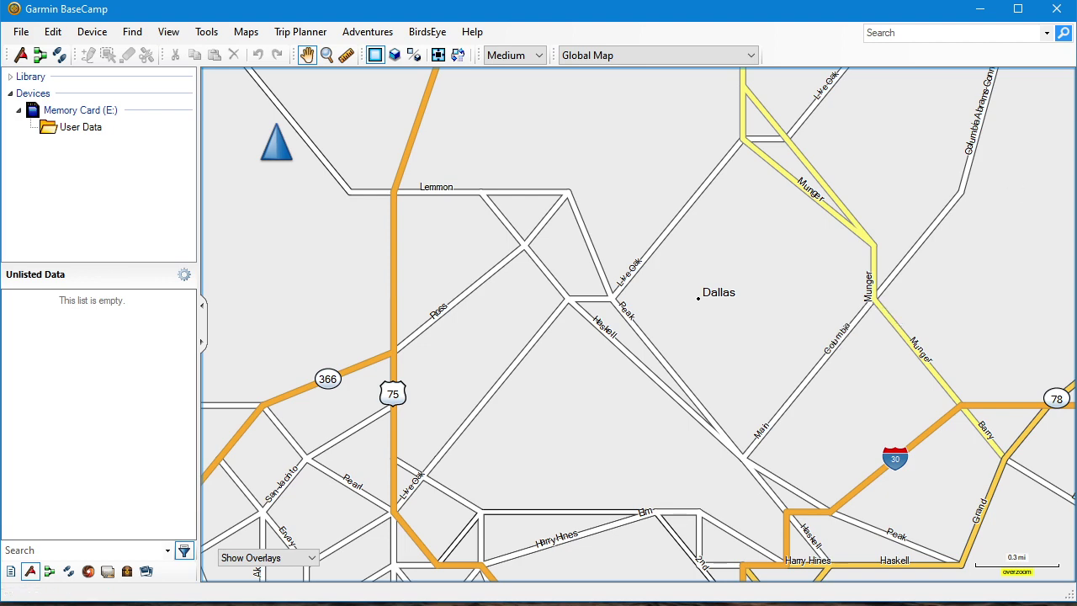
# - Switch to the browser and review the download options on the OpenMapChest United States map page
pyautogui.click(980, 10)
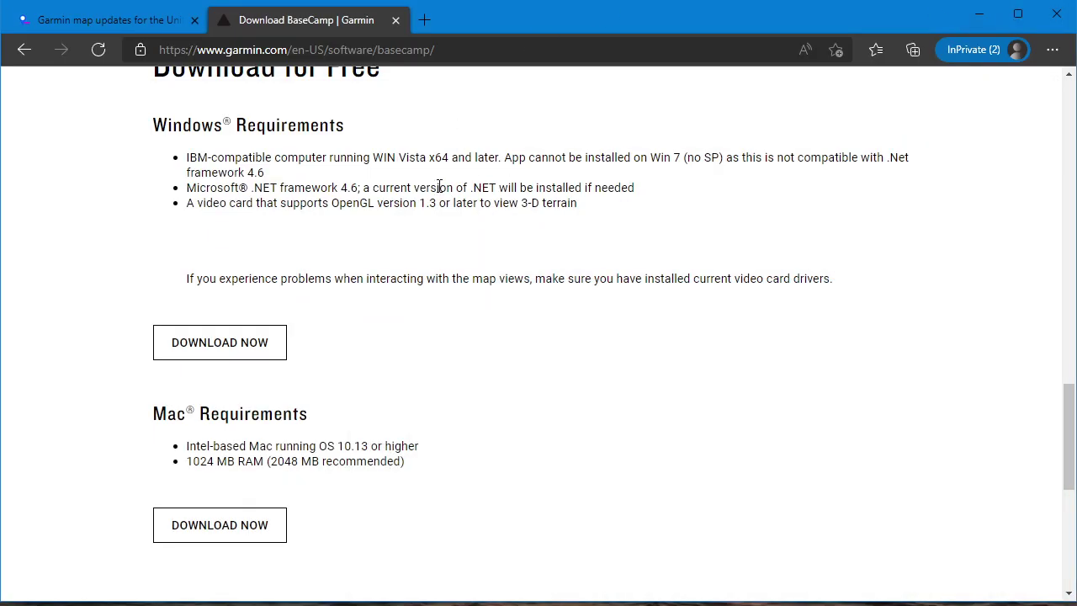
pyautogui.click(97, 23)
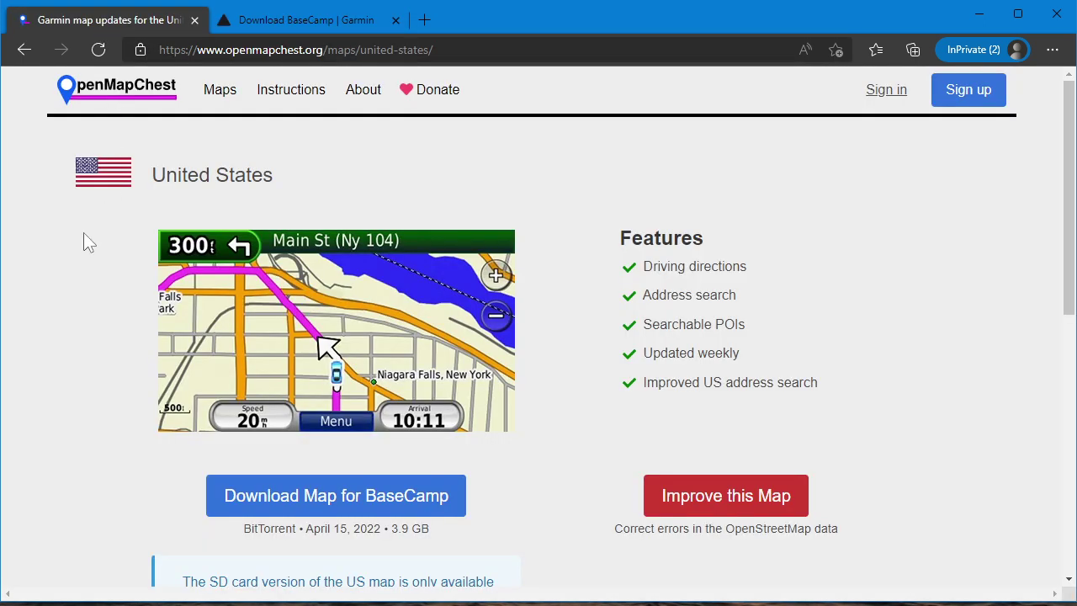
pyautogui.scroll(-2, 85, 235)
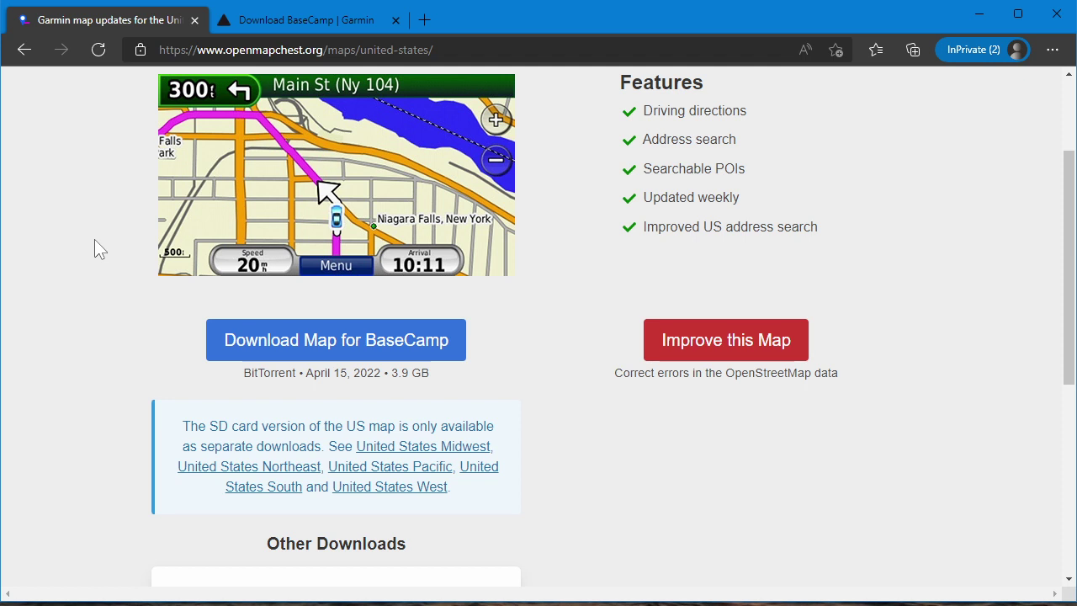
# - Switch to File Explorer and check the contents of the Secure Digital storage device (E:)
pyautogui.hotkey('alt', 'Tab')
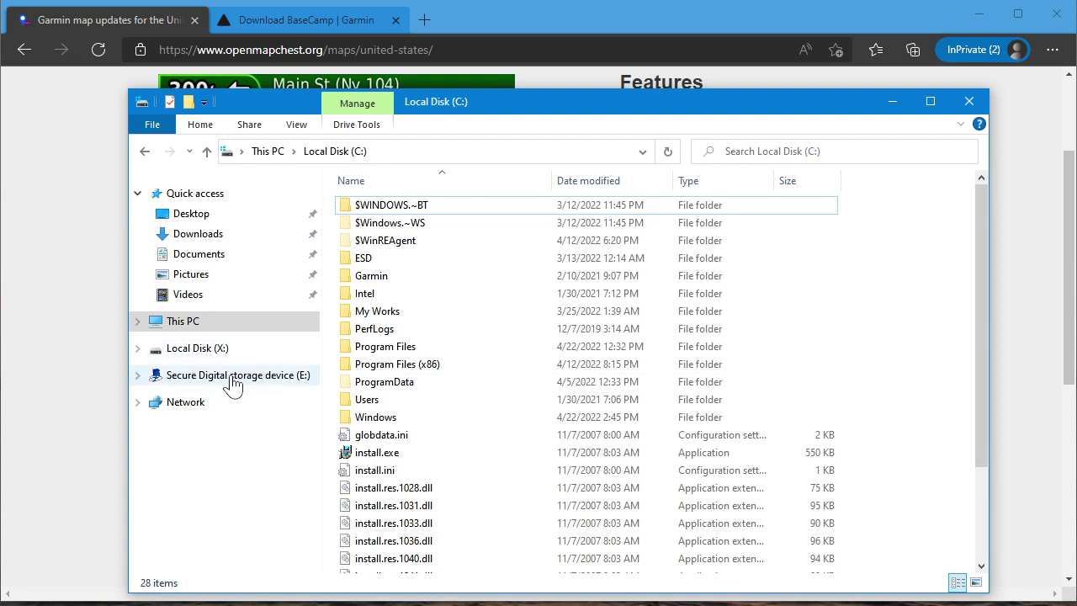
pyautogui.click(233, 379)
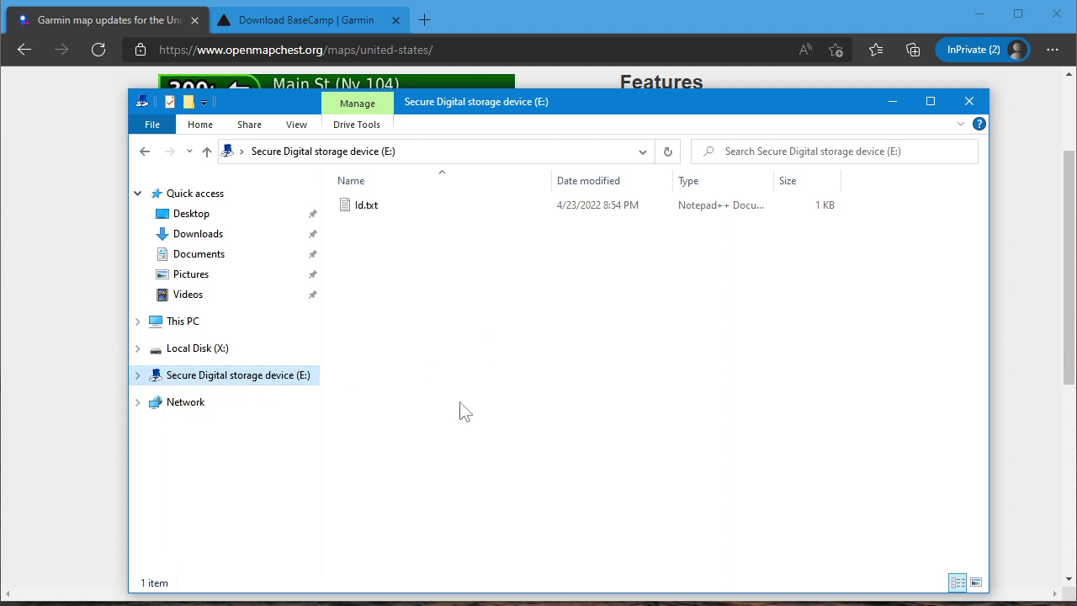
pyautogui.rightClick(240, 376)
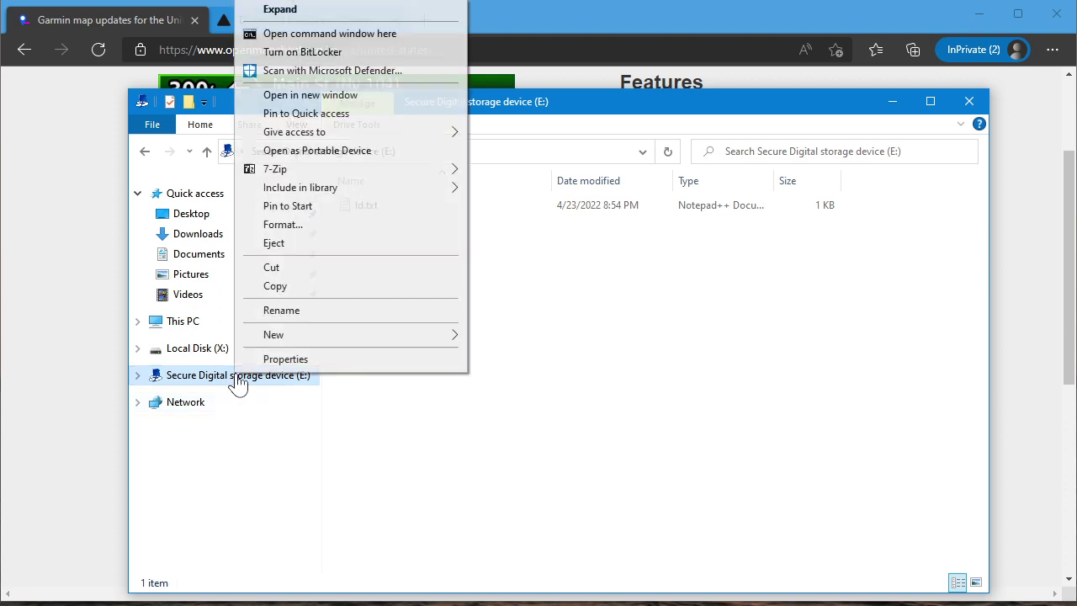
pyautogui.click(650, 376)
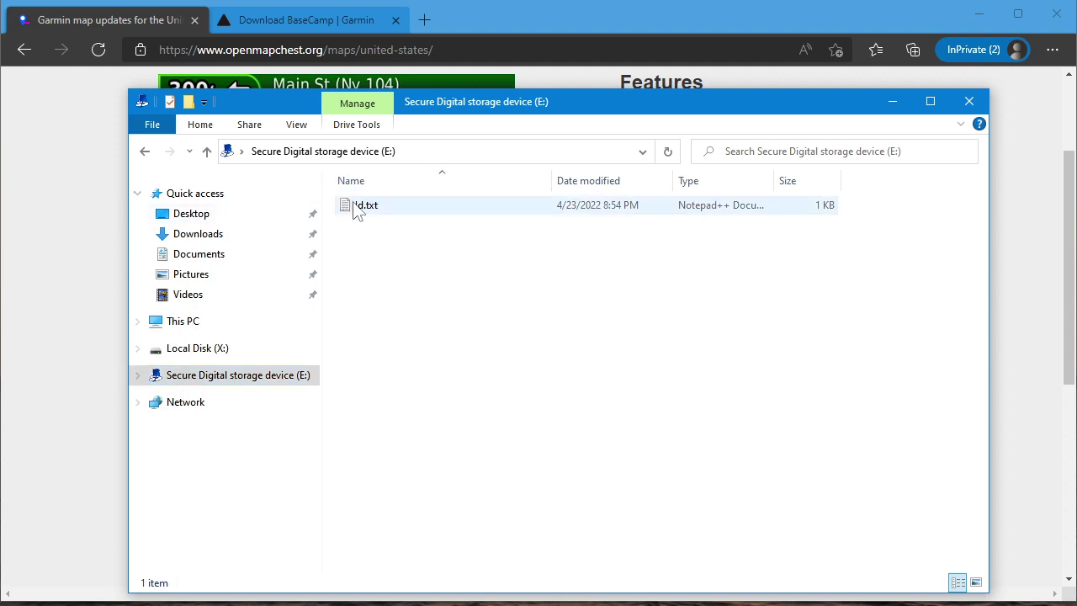
# - Quick-format the Secure Digital storage device (E:) as FAT32 with a 64-kilobyte allocation unit size and no volume label
pyautogui.rightClick(269, 380)
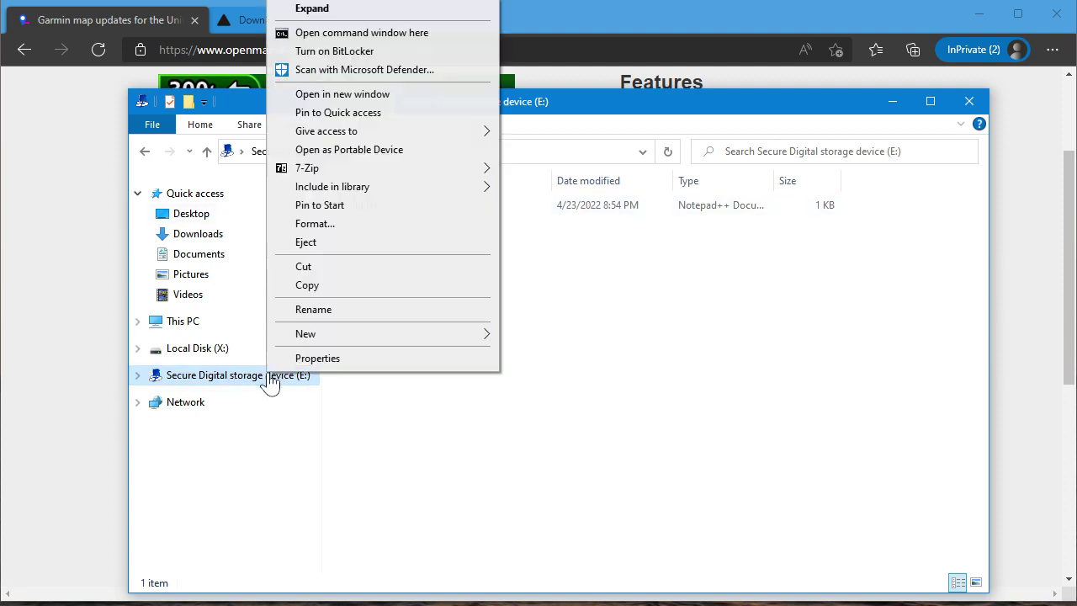
pyautogui.click(324, 225)
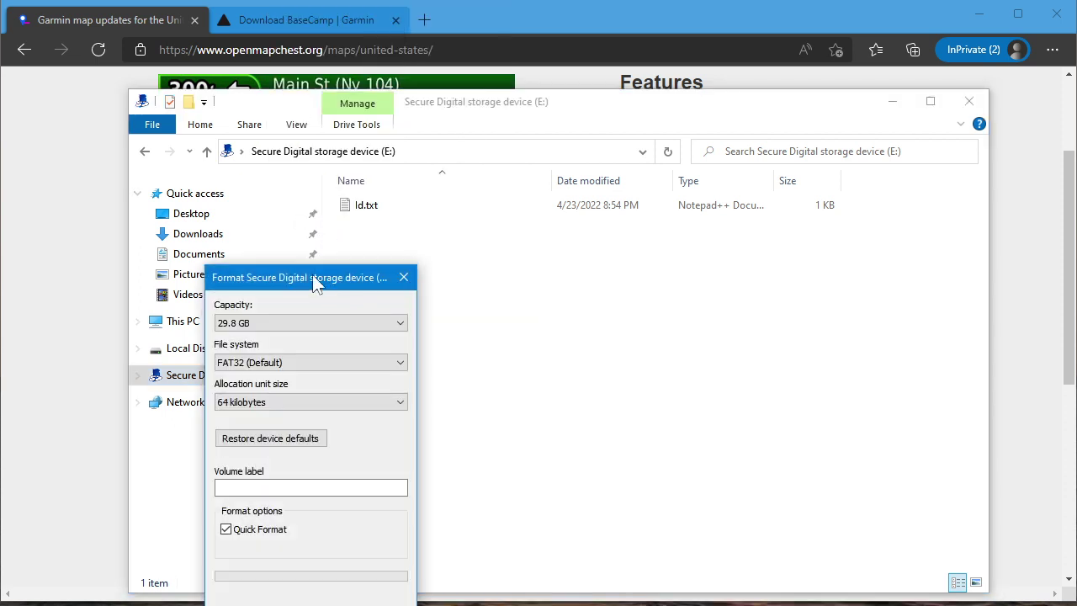
pyautogui.moveTo(345, 281); pyautogui.dragTo(511, 159)
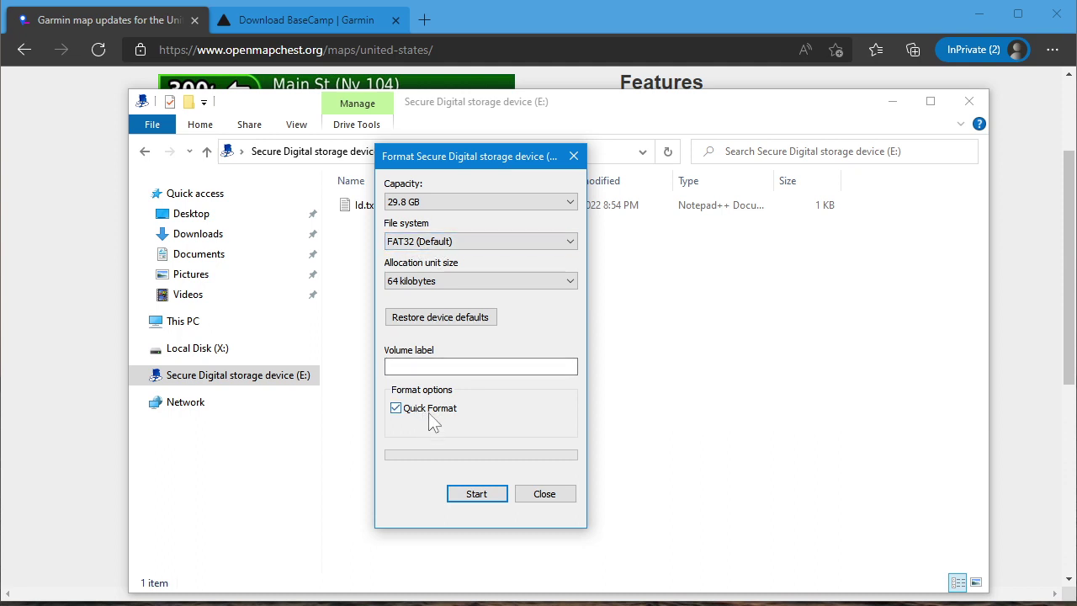
pyautogui.click(477, 495)
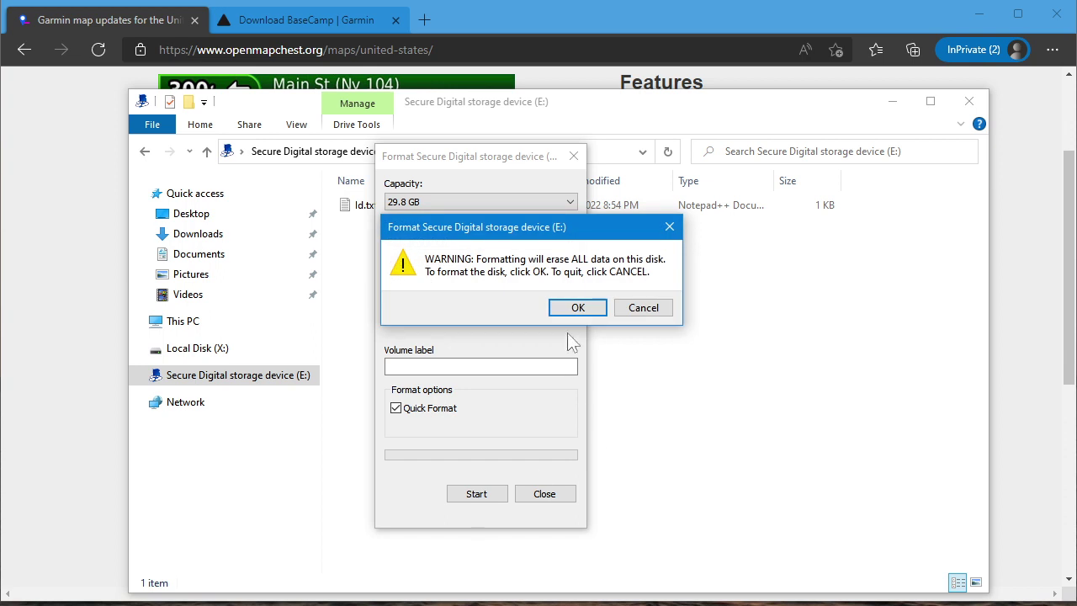
pyautogui.click(575, 308)
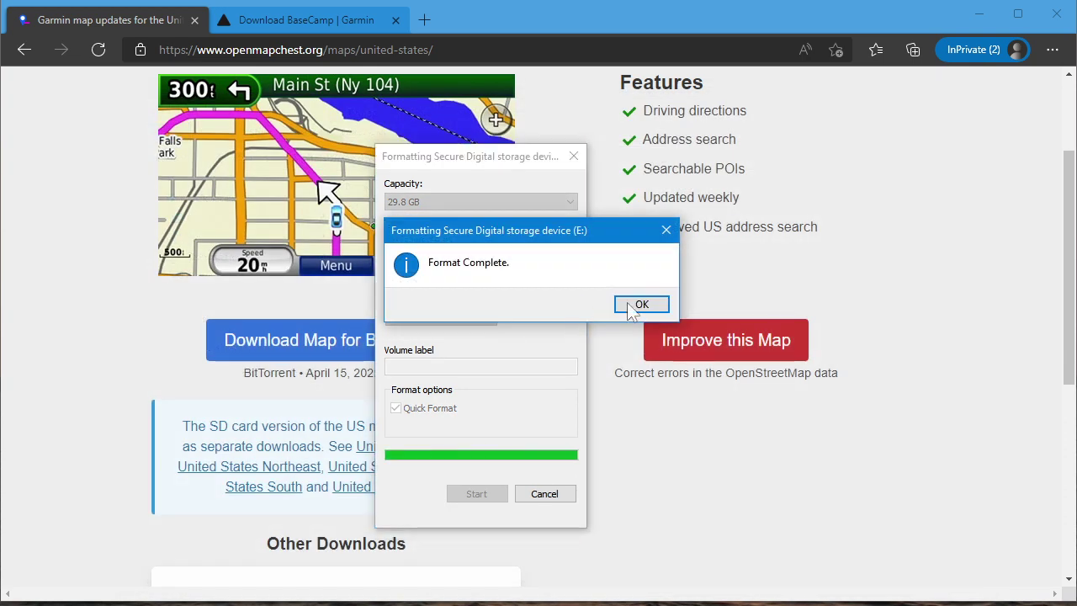
pyautogui.click(642, 304)
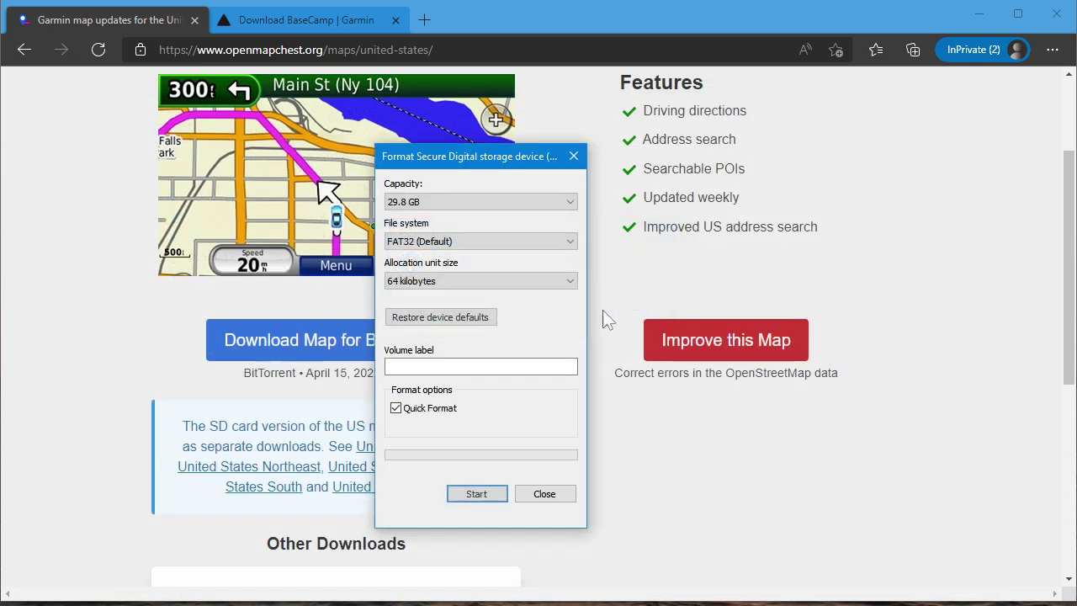
pyautogui.click(544, 495)
# - Inspect the contents and drive properties of the formatted Secure Digital storage device (E:) in File Explorer
pyautogui.press('super+e')
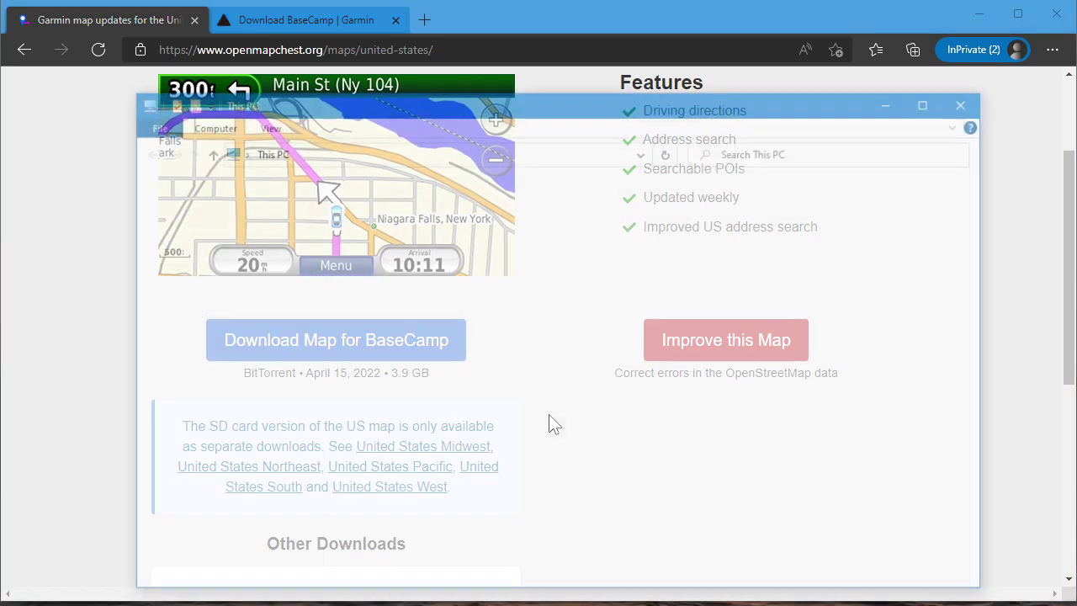
pyautogui.click(212, 376)
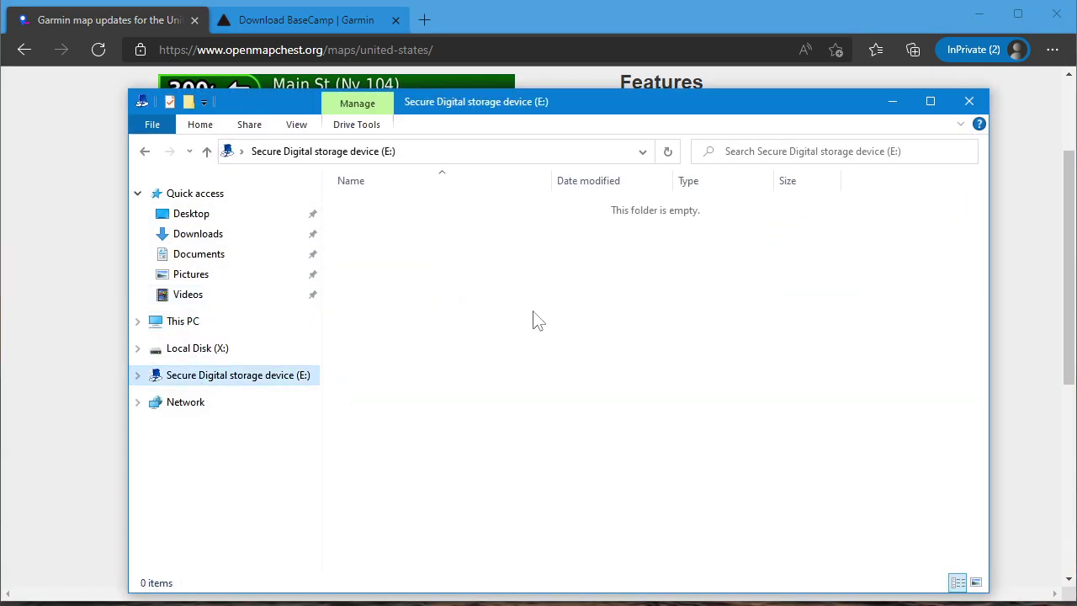
pyautogui.rightClick(249, 381)
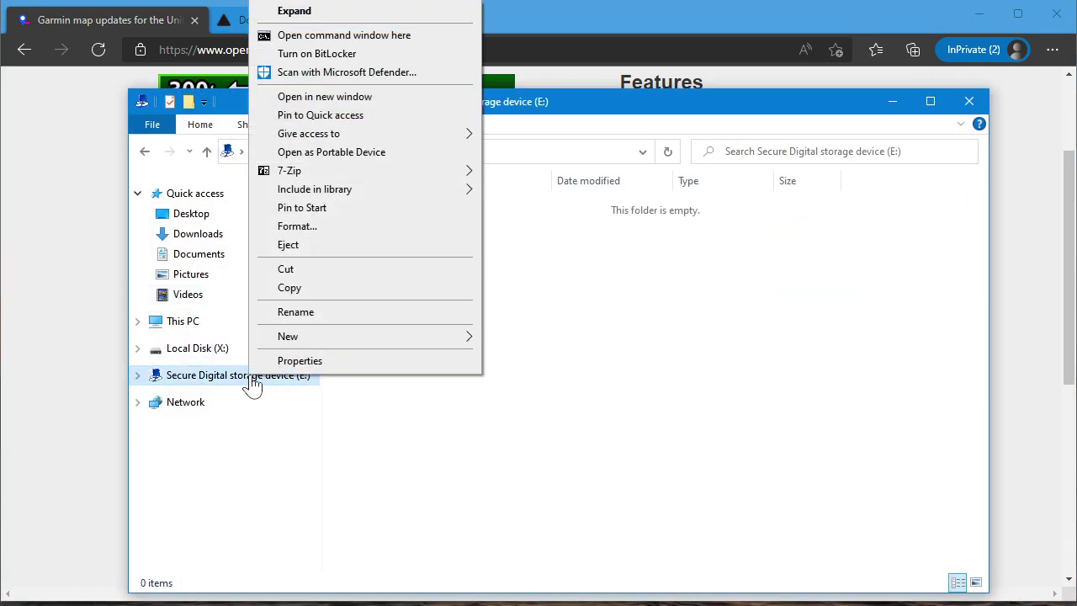
pyautogui.click(345, 362)
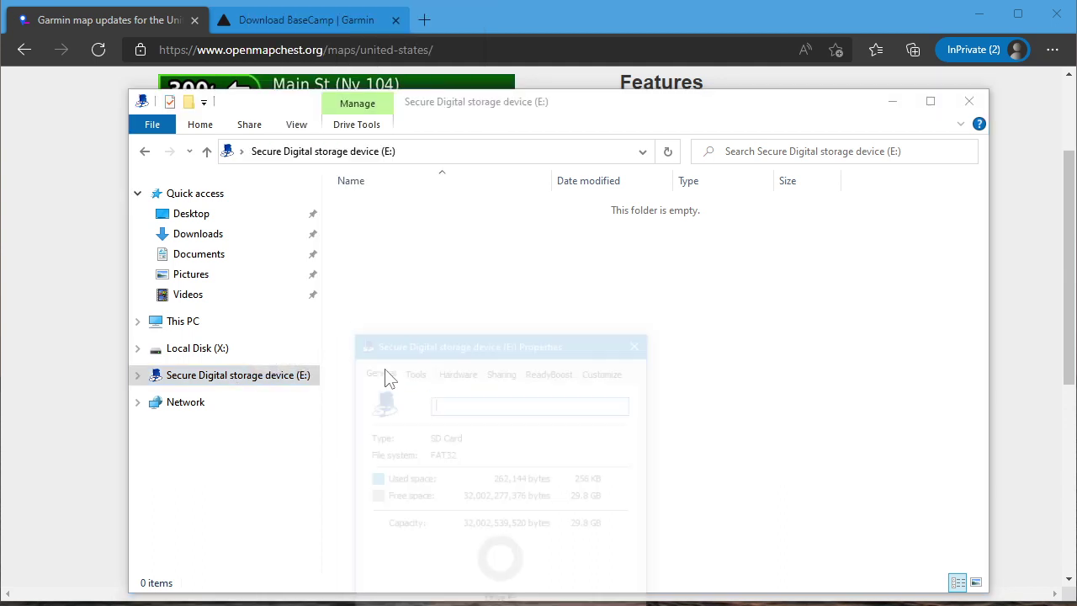
pyautogui.moveTo(465, 336); pyautogui.dragTo(476, 146)
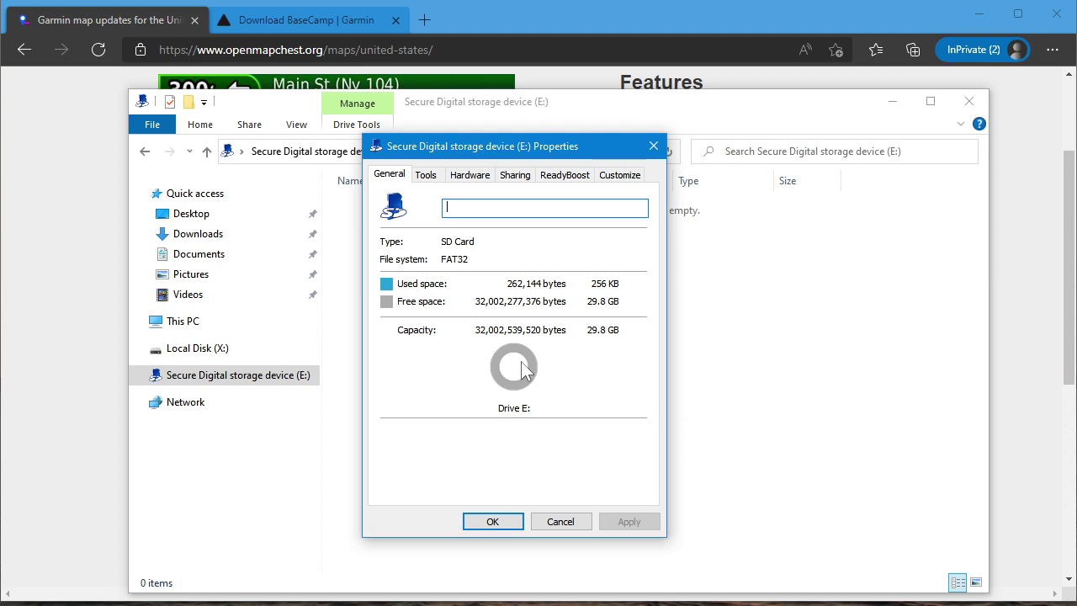
pyautogui.click(653, 148)
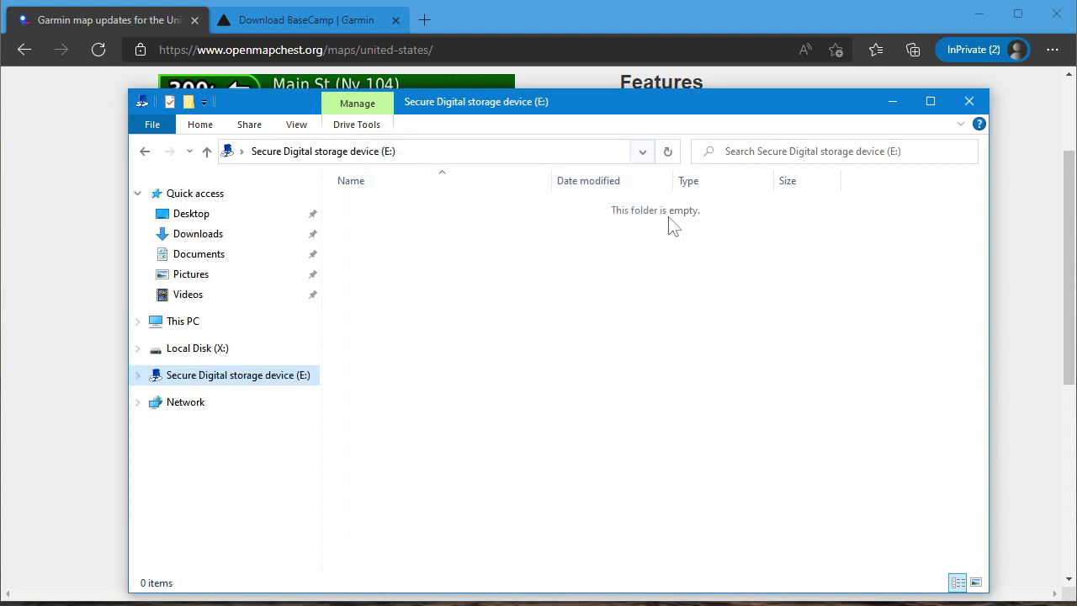
pyautogui.click(971, 101)
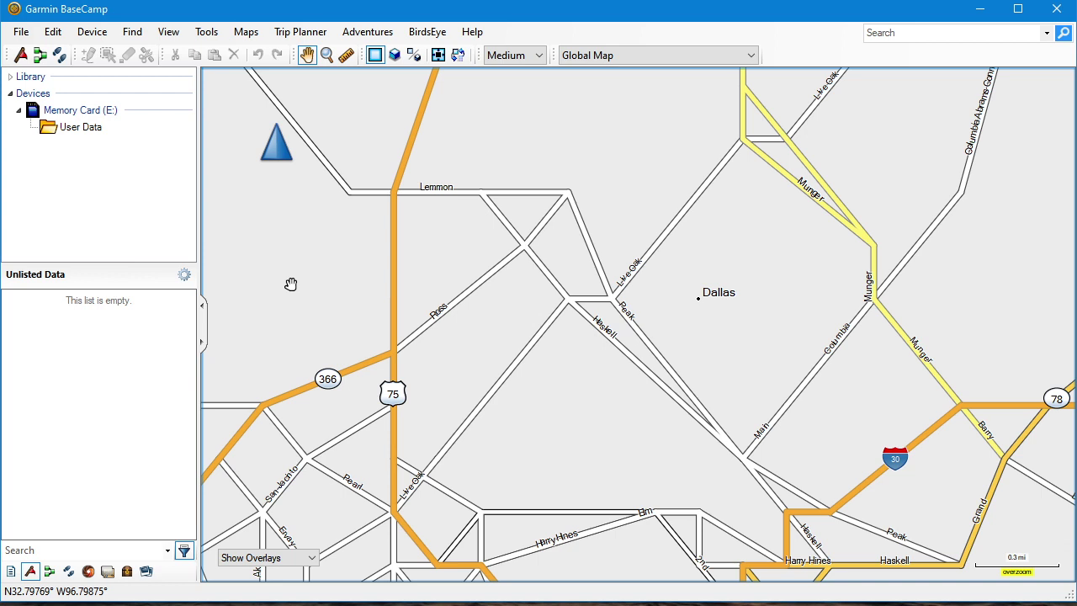
# - Check the installed location of OpenMapChest United States 2022.03.18 in BaseCamp's Map Product Manager
pyautogui.click(246, 32)
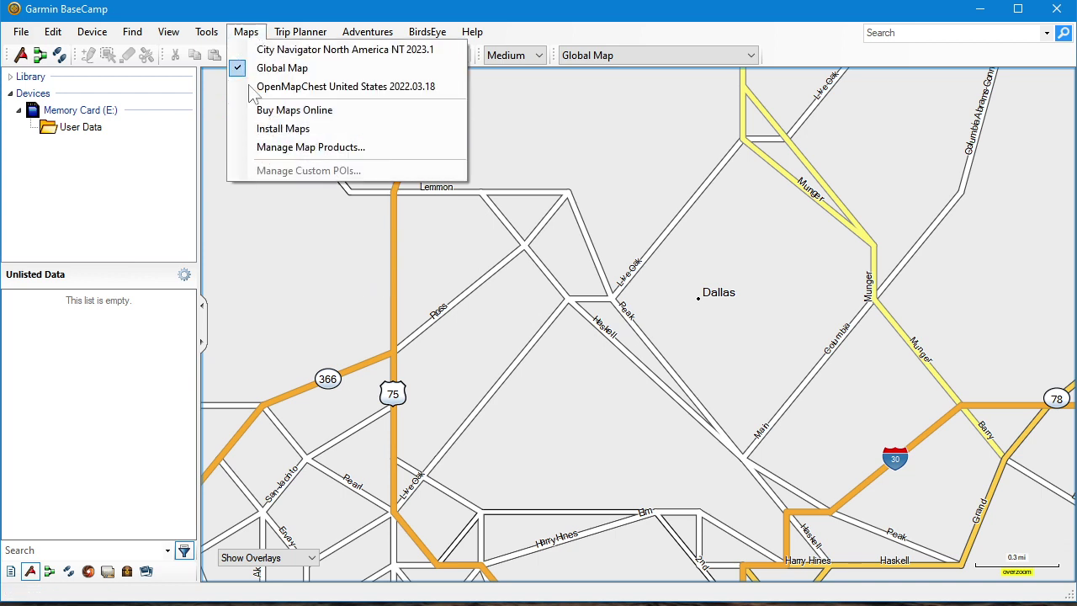
pyautogui.click(256, 149)
pyautogui.click(392, 192)
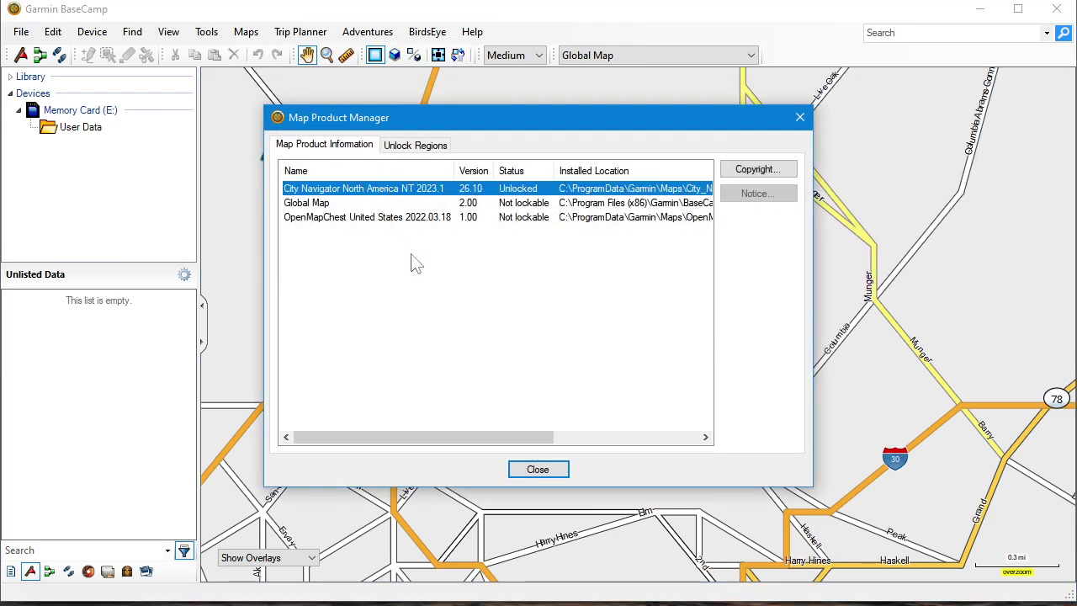
pyautogui.click(378, 221)
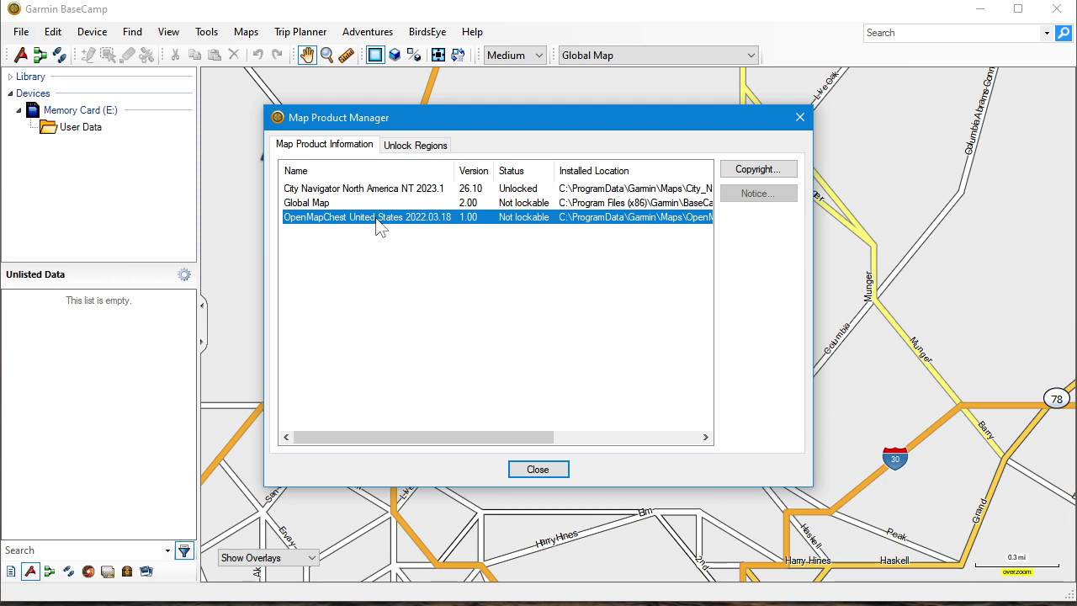
pyautogui.moveTo(407, 438); pyautogui.dragTo(551, 441)
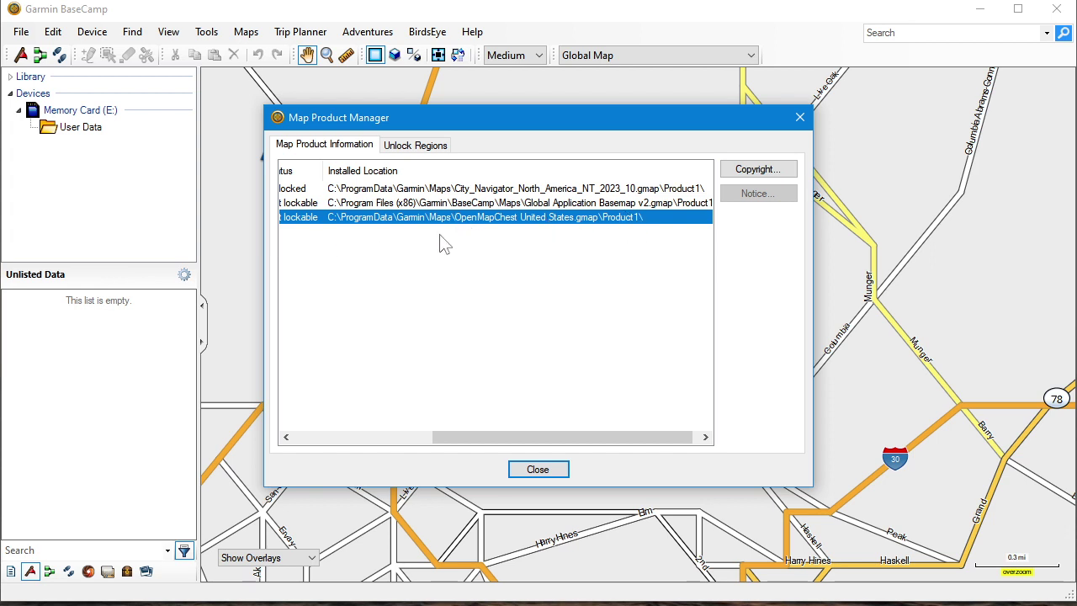
pyautogui.click(799, 117)
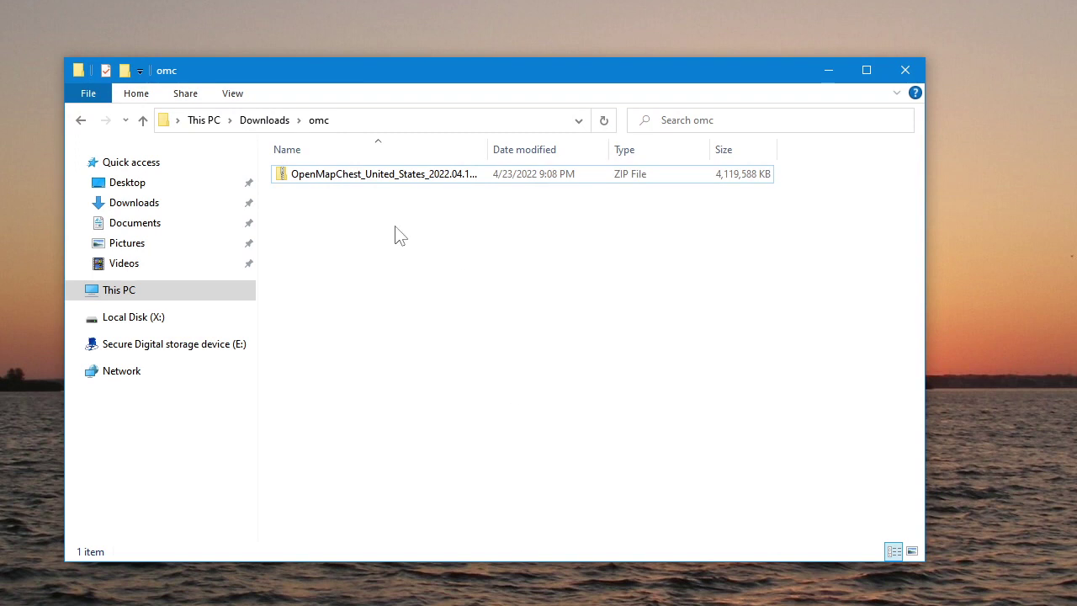
# - Show the full name of the OpenMapChest zip file in the omc folder and check its size in the file properties
pyautogui.click(346, 182)
pyautogui.moveTo(489, 152); pyautogui.dragTo(539, 152)
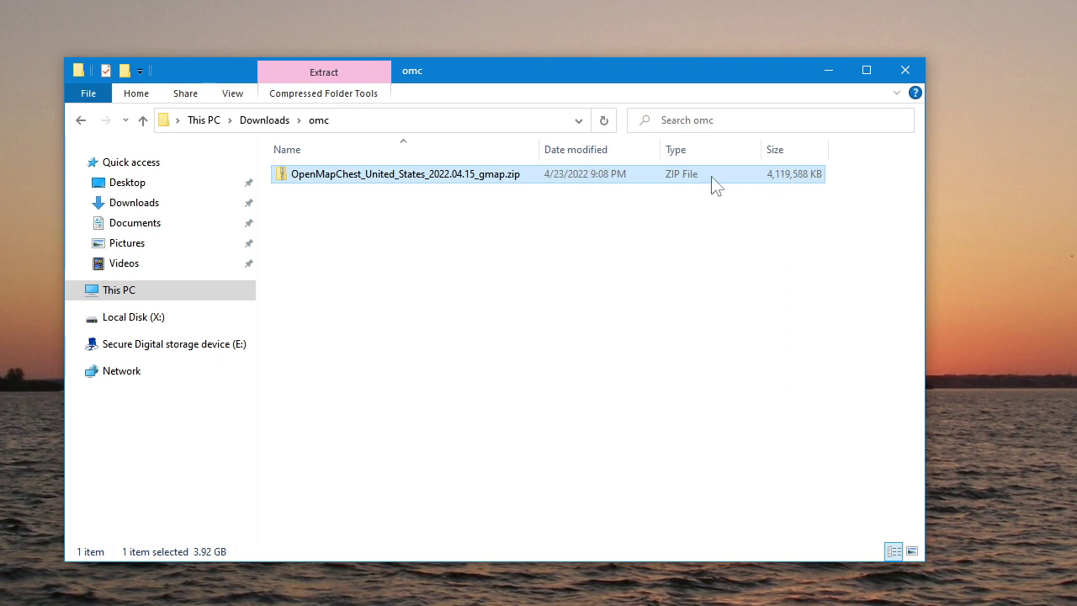
pyautogui.rightClick(364, 181)
pyautogui.click(410, 500)
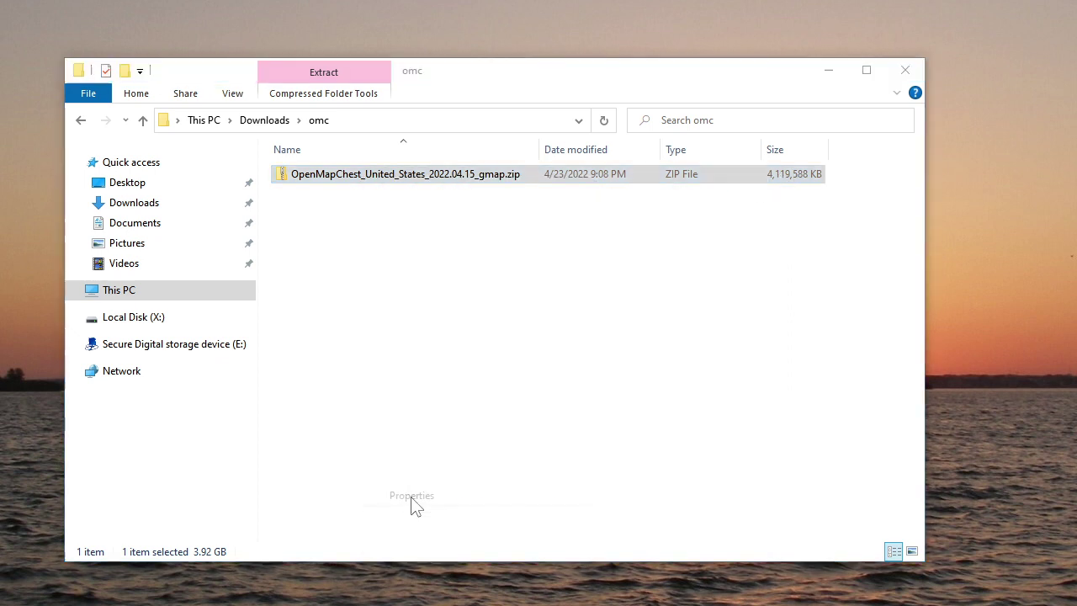
pyautogui.moveTo(471, 188); pyautogui.dragTo(433, 118)
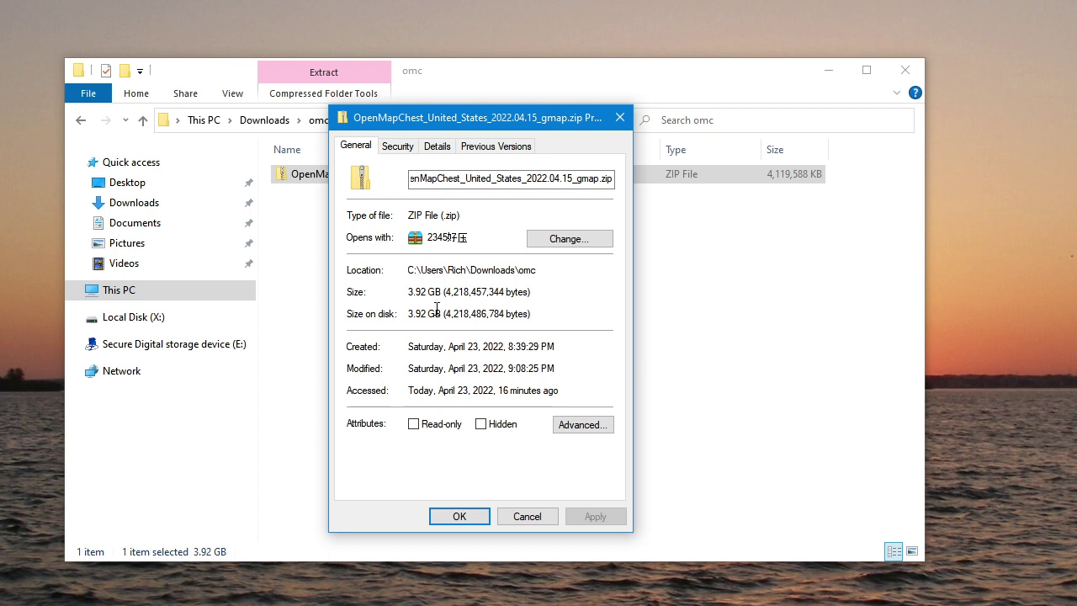
pyautogui.click(621, 117)
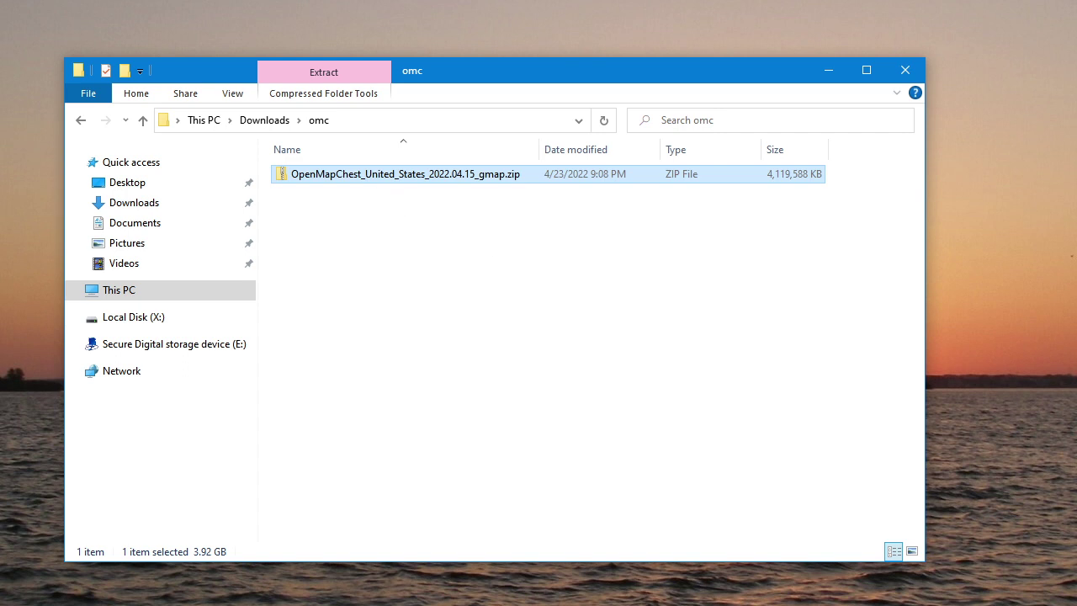
# - Switch to the browser and open 7-zip.org in a new tab
pyautogui.hotkey('alt', 'Tab')
pyautogui.click(425, 17)
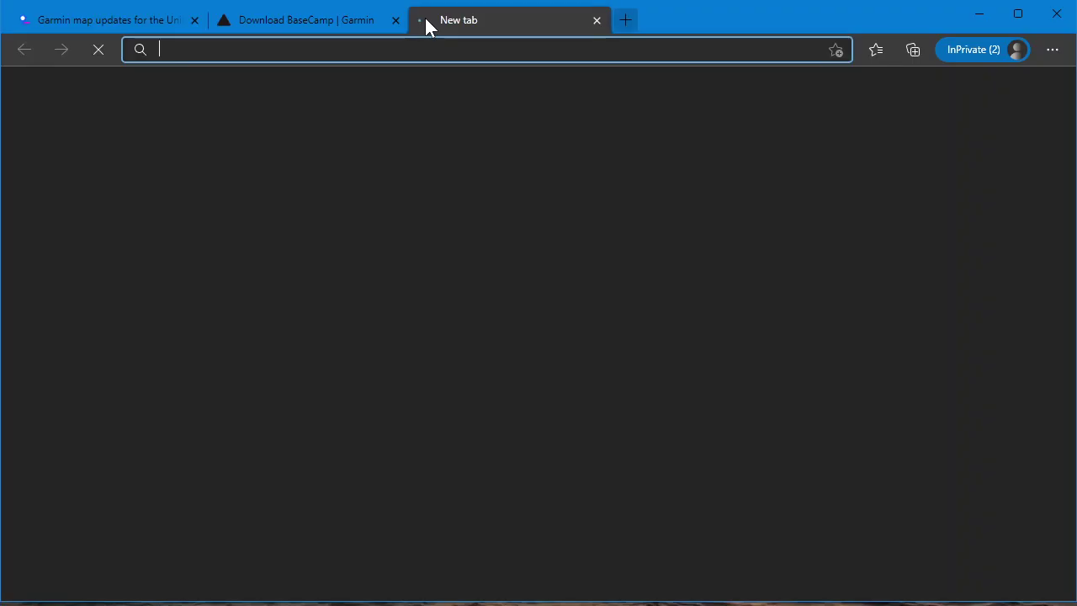
pyautogui.write('7-zip.org')
pyautogui.press('Return')
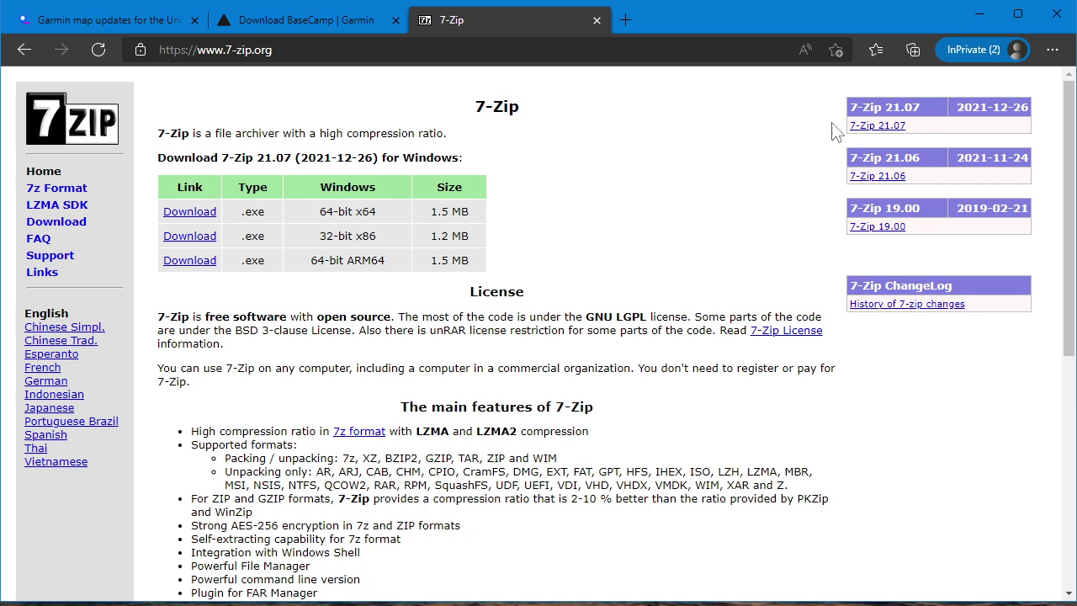
# - Switch from the browser back to File Explorer and open Local Disk (C:)
pyautogui.click(979, 19)
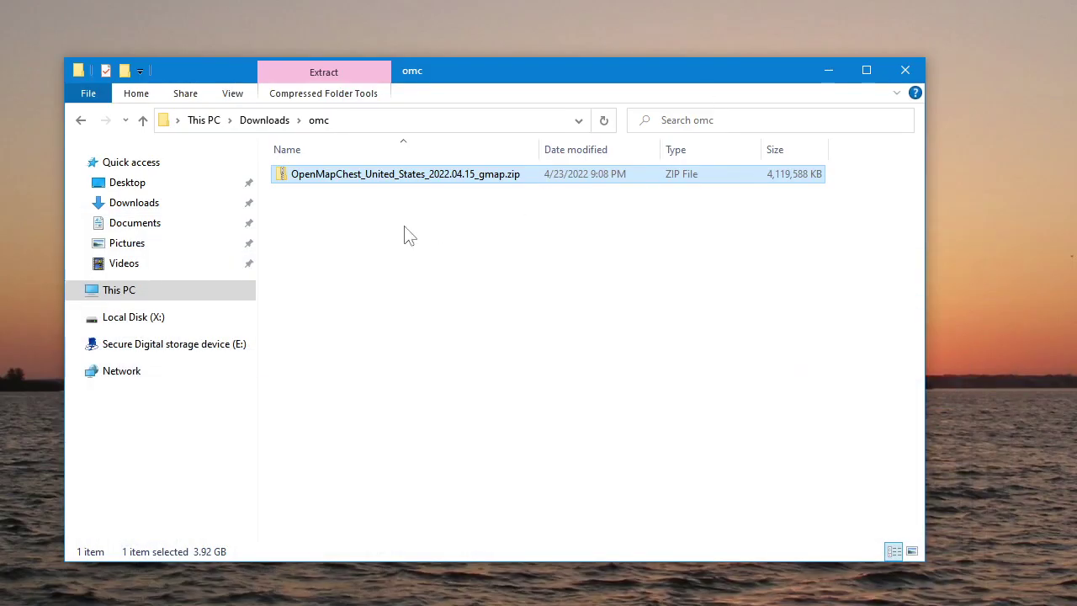
pyautogui.rightClick(345, 179)
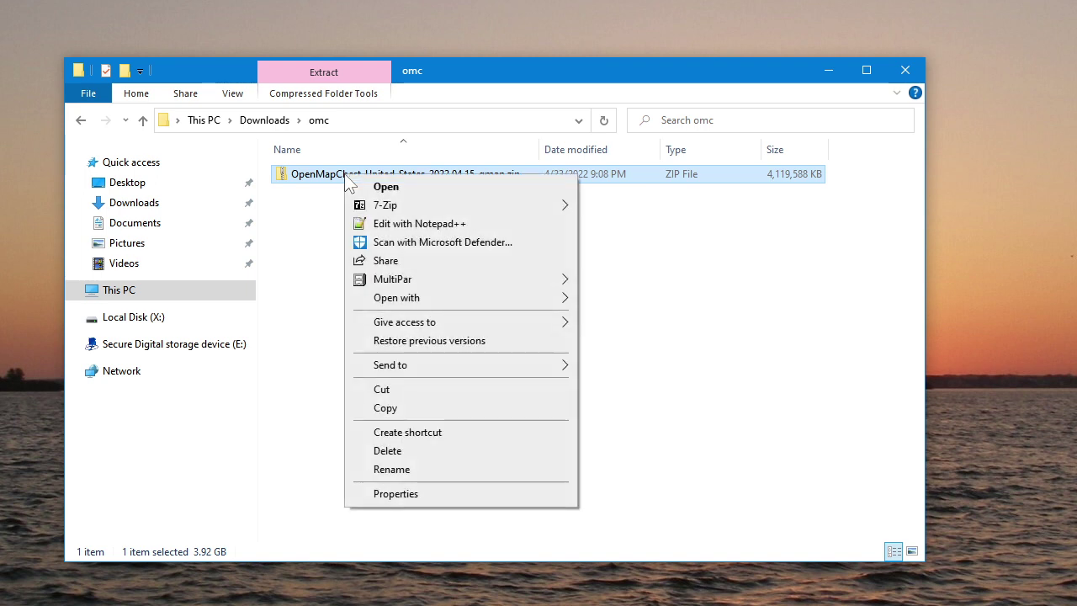
pyautogui.click(329, 211)
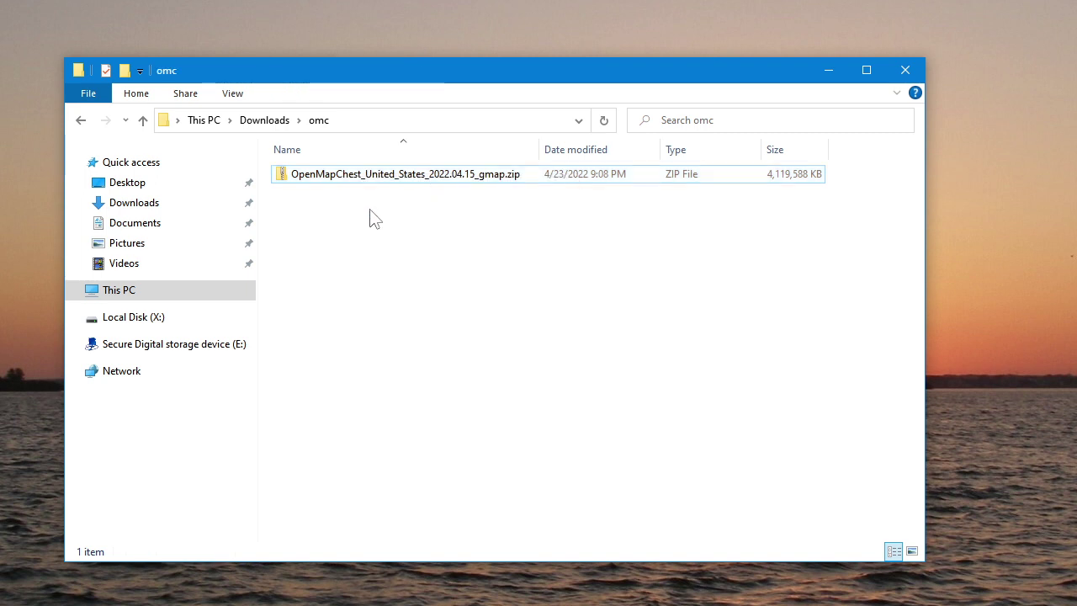
pyautogui.click(117, 298)
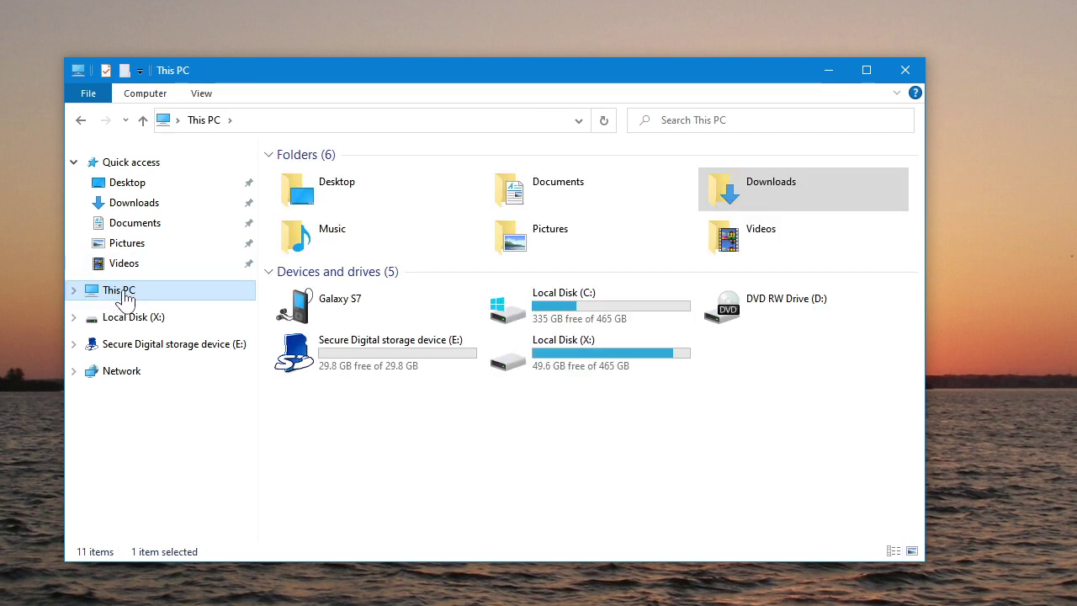
pyautogui.click(558, 305)
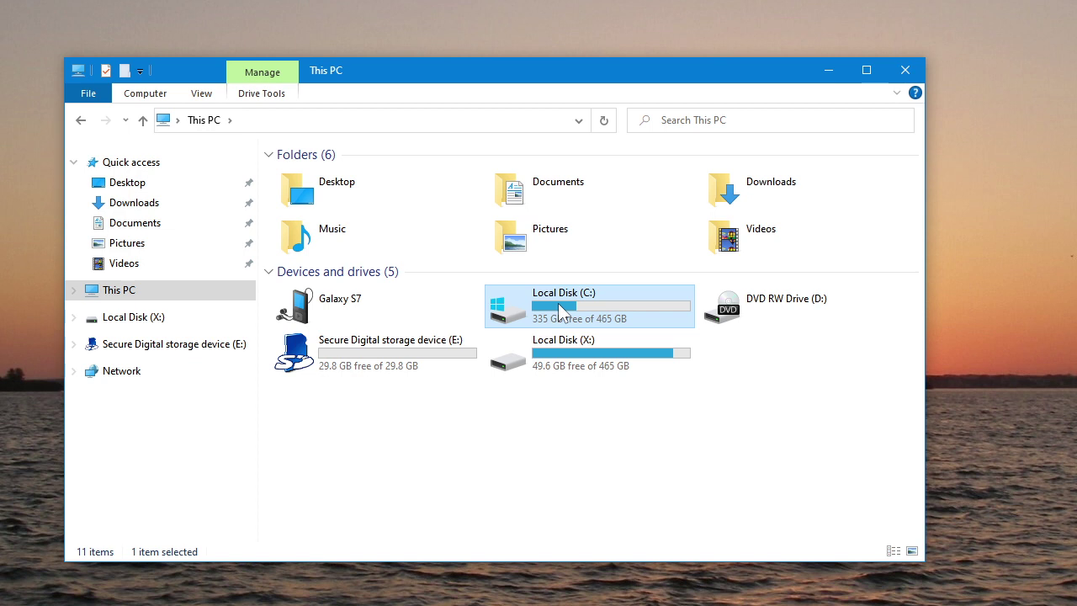
pyautogui.doubleClick(558, 303)
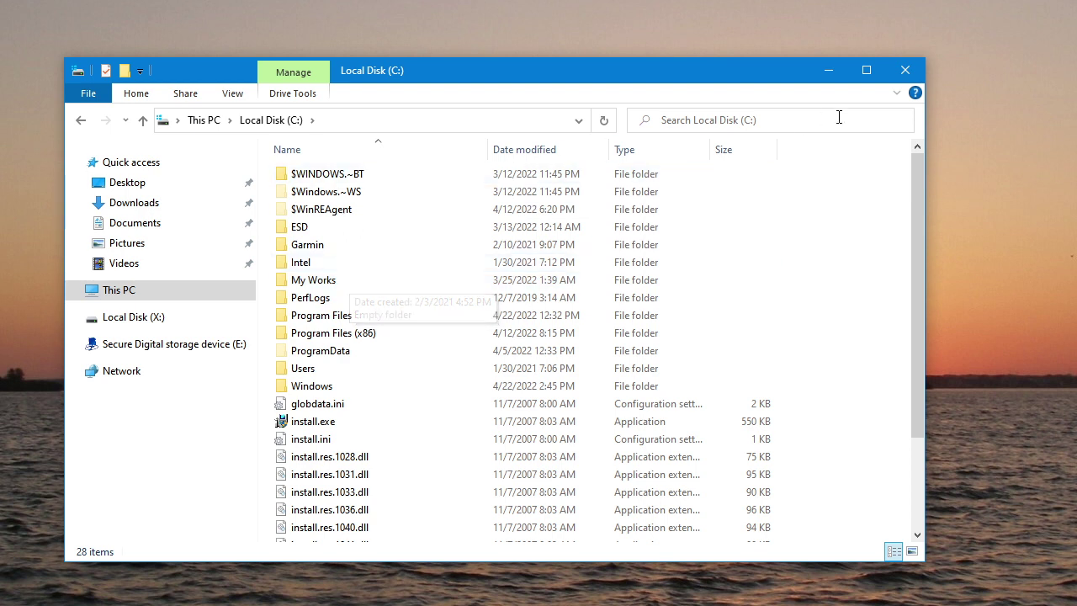
# - Turn off the display of hidden items on Local Disk (C:) in File Explorer
pyautogui.click(897, 93)
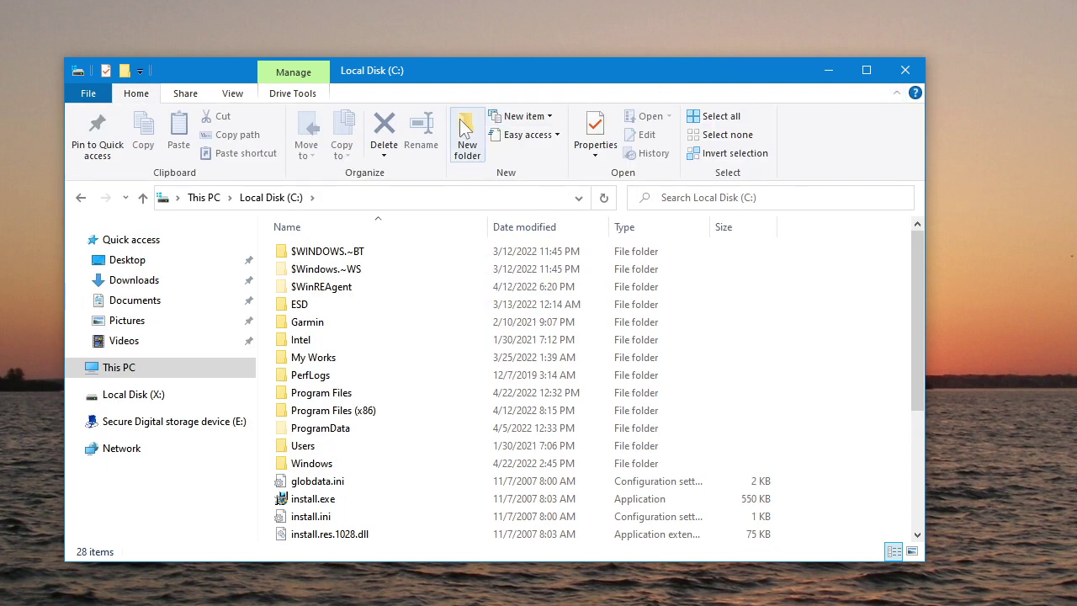
pyautogui.click(234, 93)
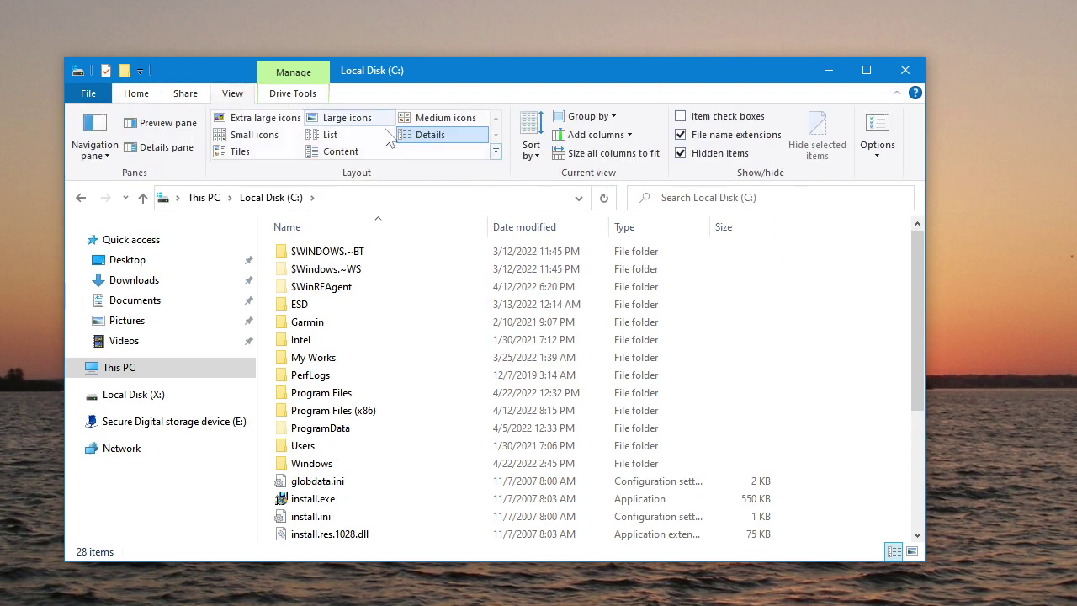
pyautogui.click(681, 152)
pyautogui.click(897, 94)
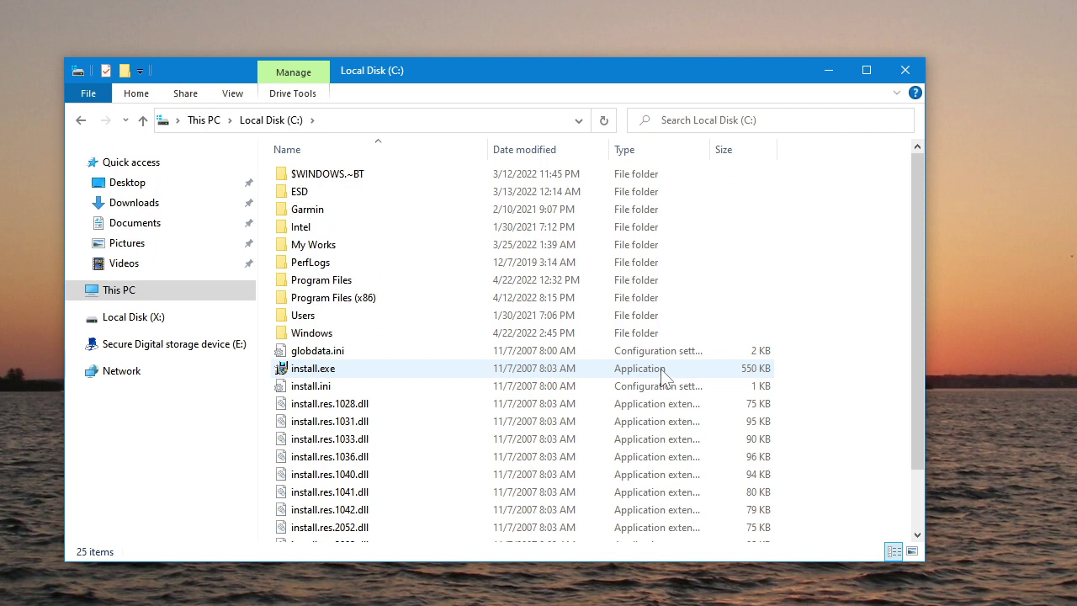
# - Turn on the display of hidden items on Local Disk (C:) and collapse the ribbon
pyautogui.click(898, 94)
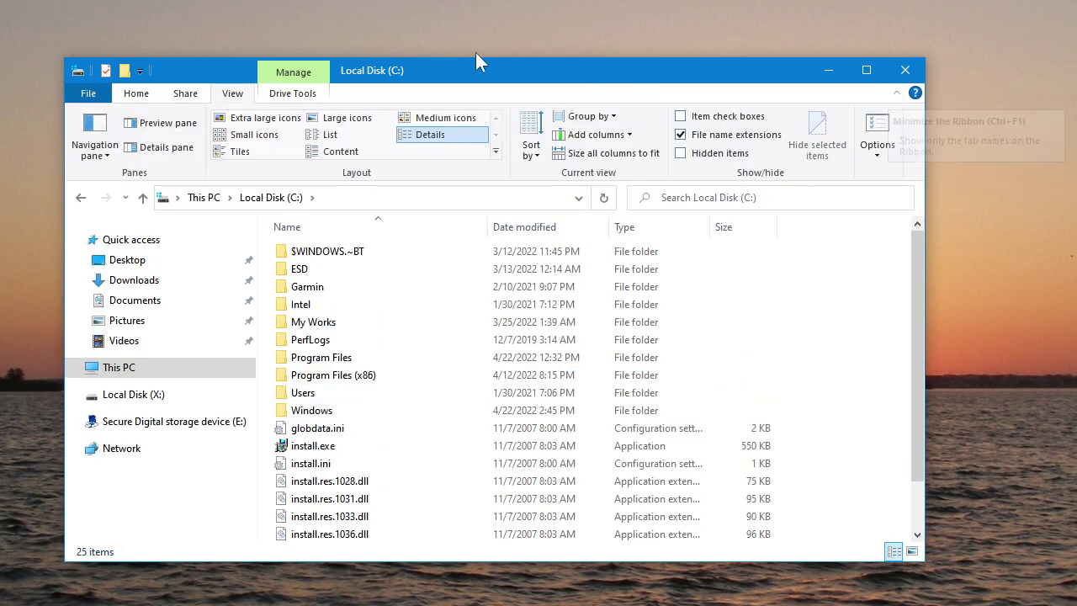
pyautogui.click(143, 95)
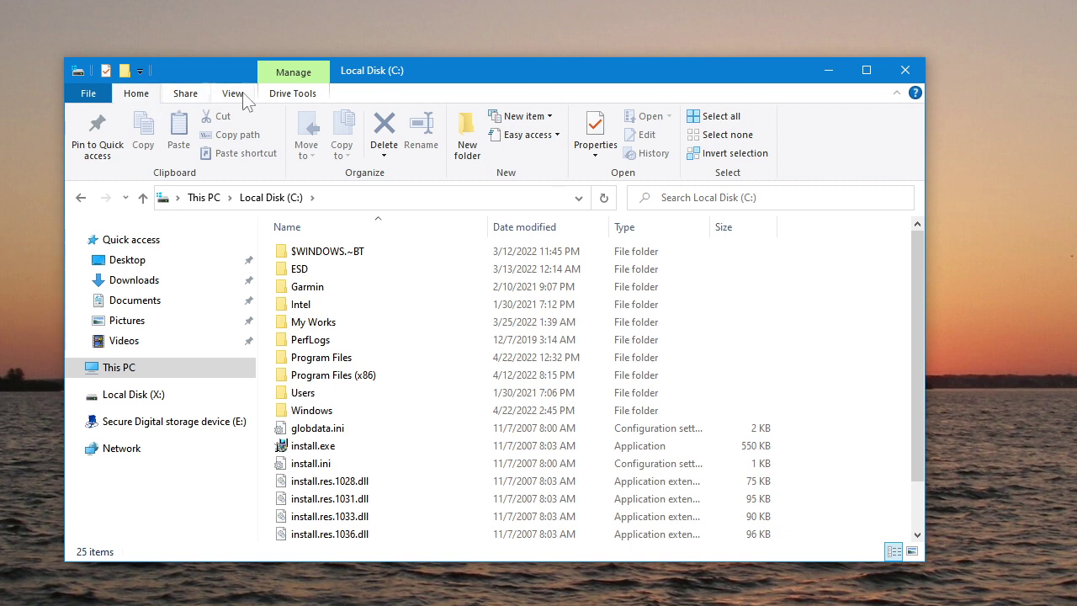
pyautogui.click(246, 96)
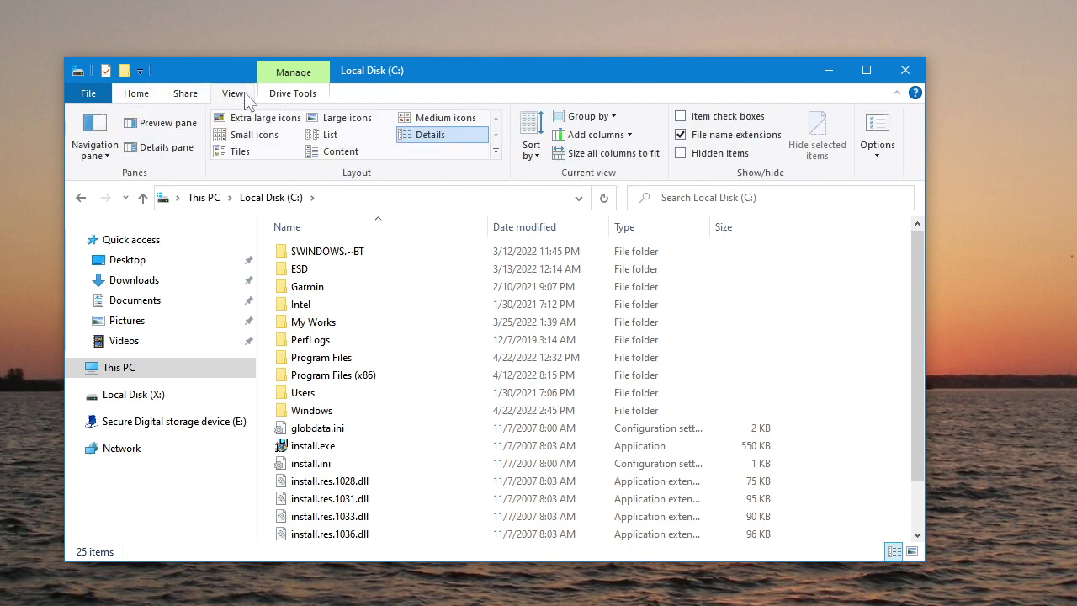
pyautogui.click(707, 164)
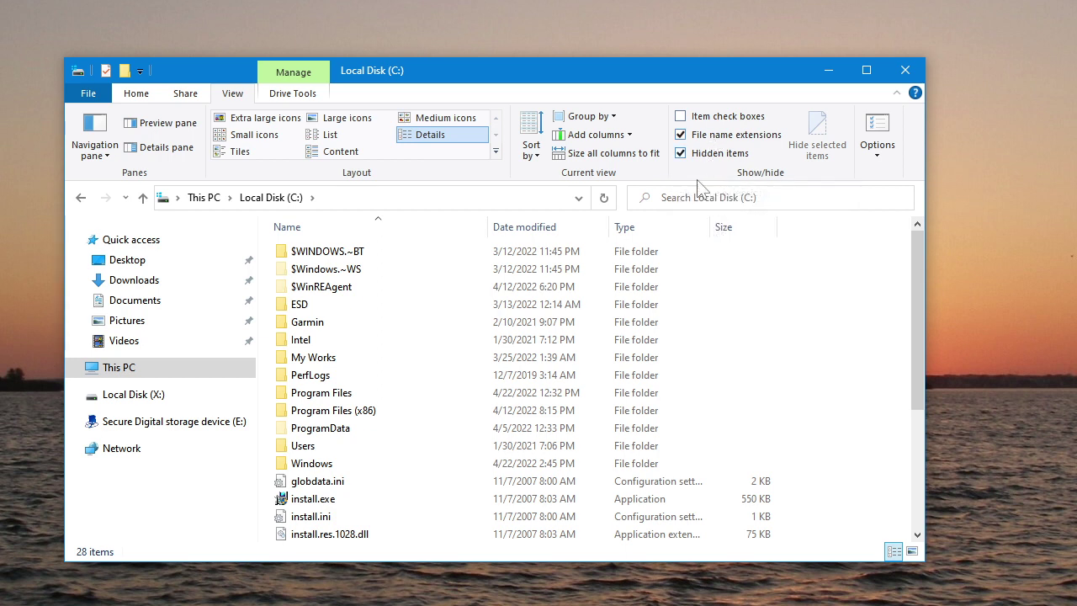
pyautogui.click(898, 95)
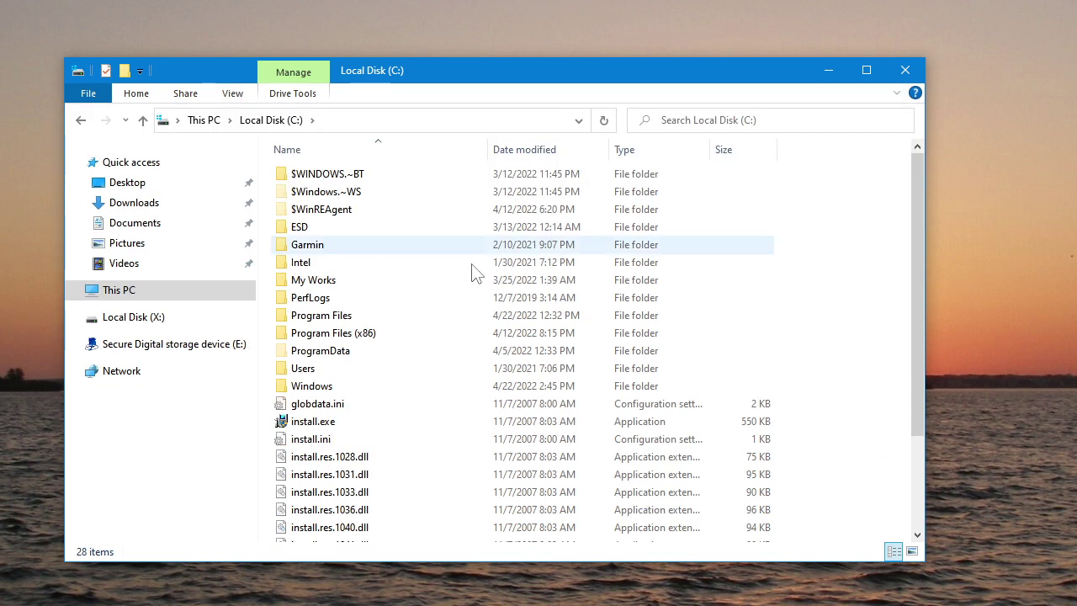
# - Open the Maps folder inside the Garmin folder of ProgramData on Local Disk (C:)
pyautogui.click(337, 355)
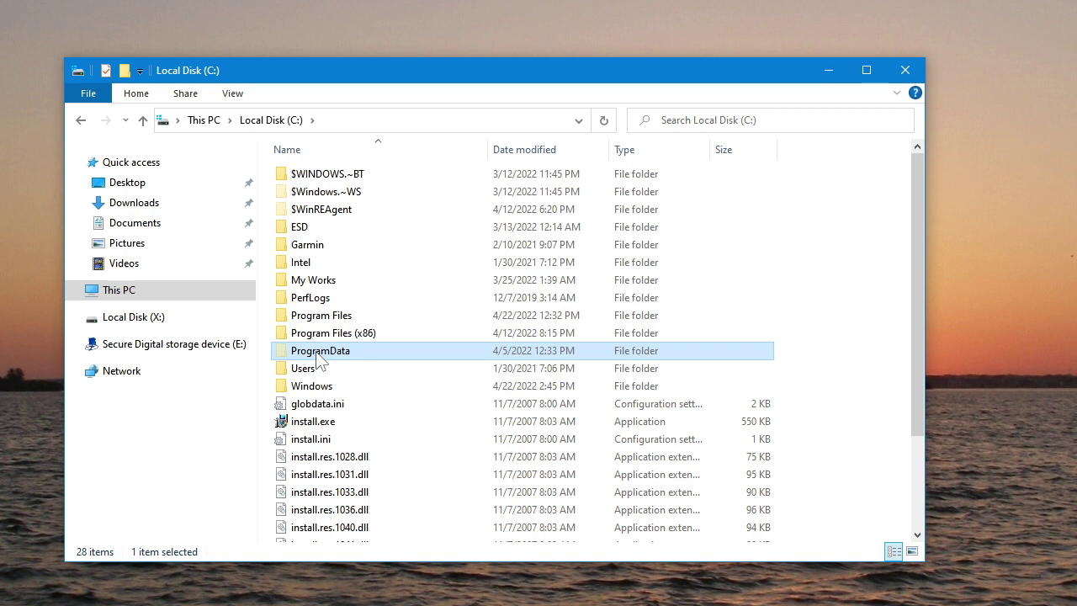
pyautogui.doubleClick(333, 353)
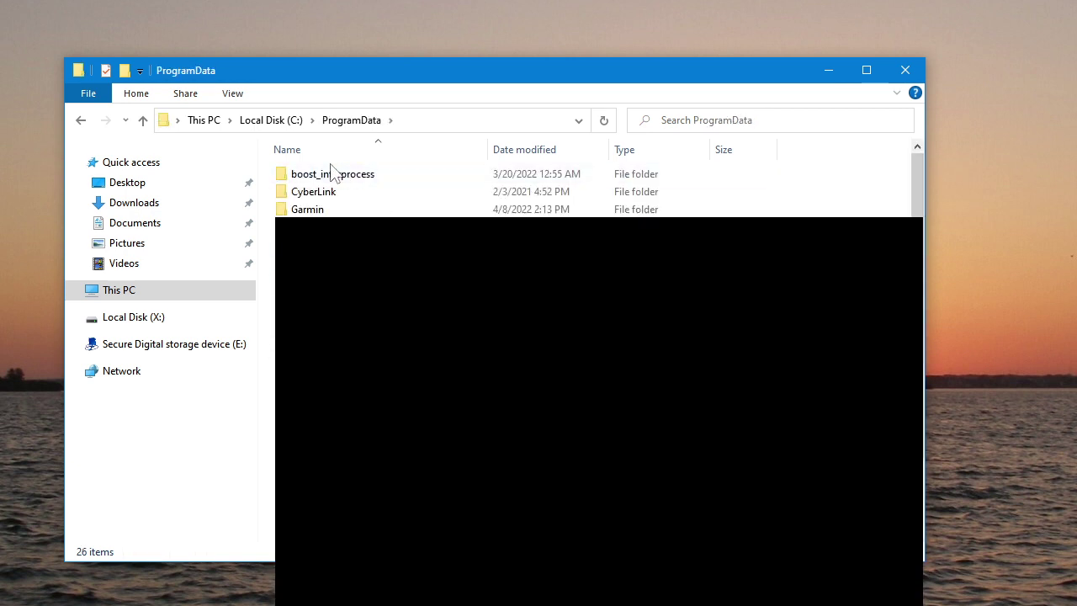
pyautogui.doubleClick(308, 210)
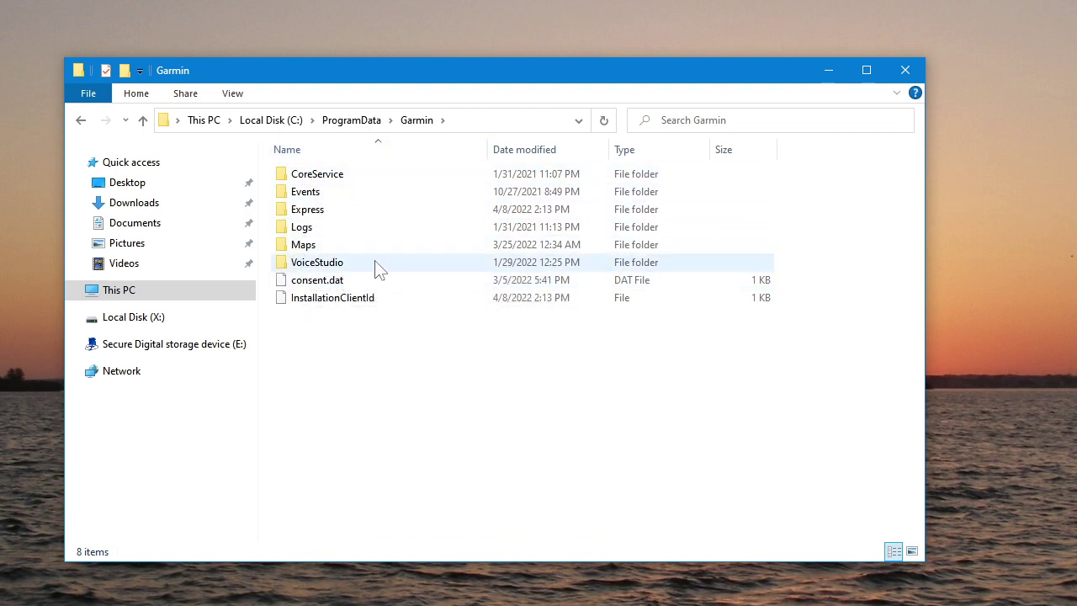
pyautogui.moveTo(303, 253)
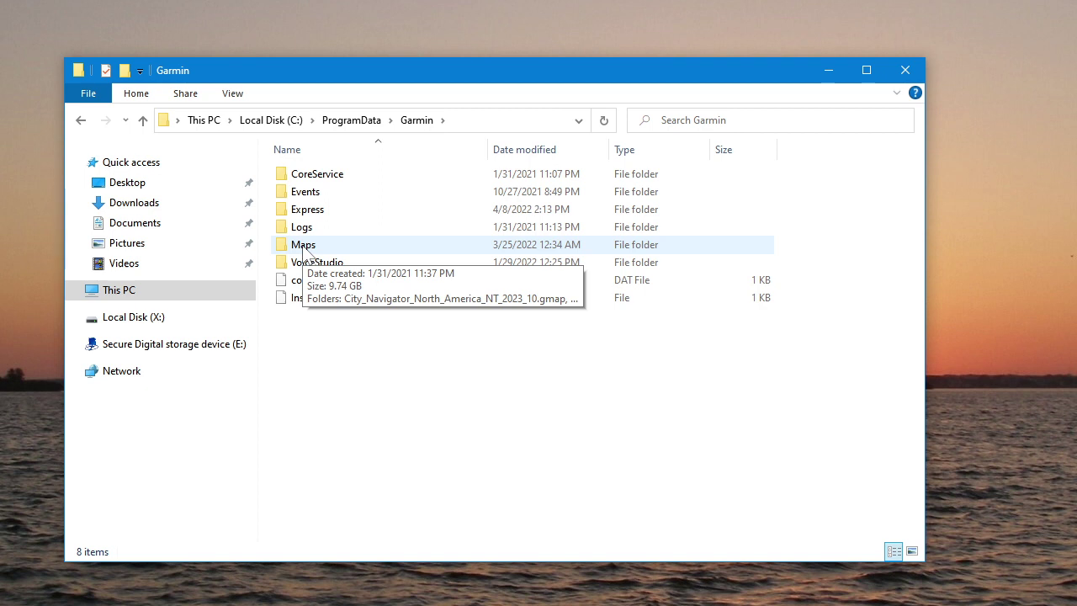
pyautogui.doubleClick(305, 251)
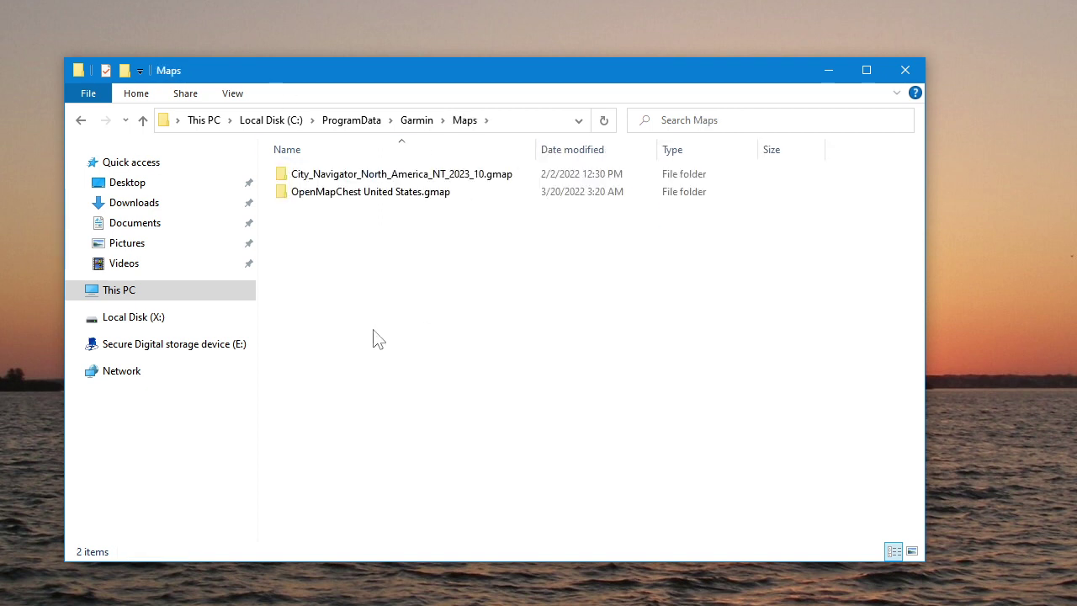
pyautogui.click(355, 195)
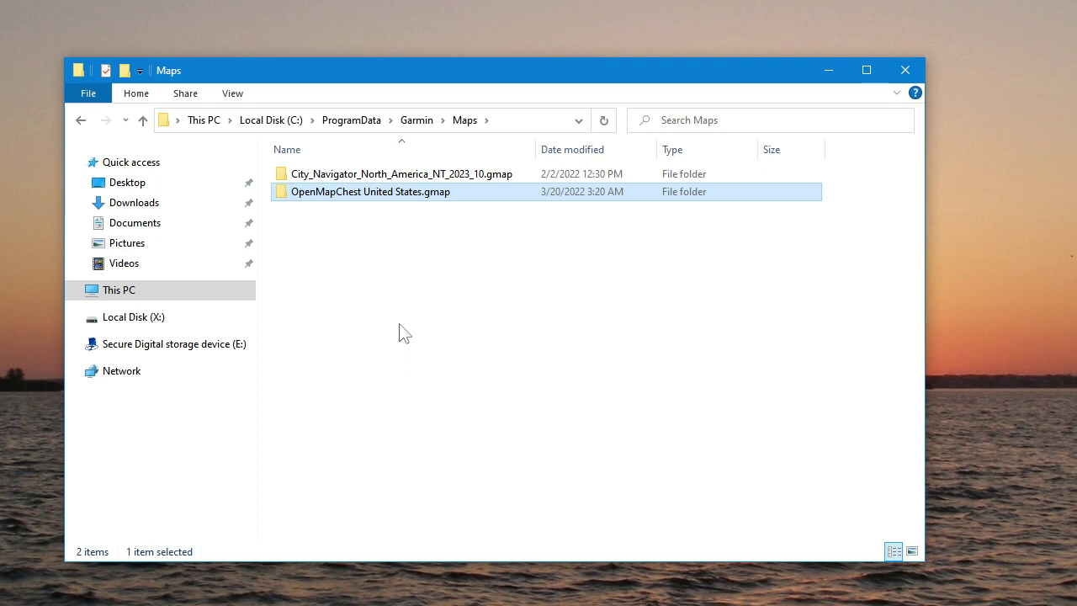
pyautogui.hotkey('shift', 'Delete')
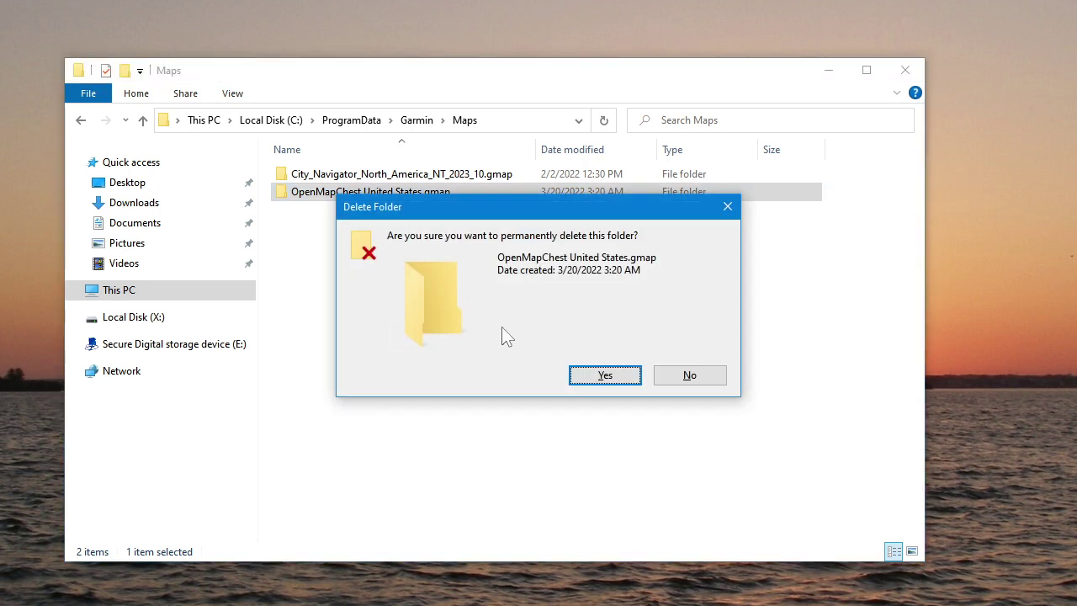
pyautogui.click(690, 376)
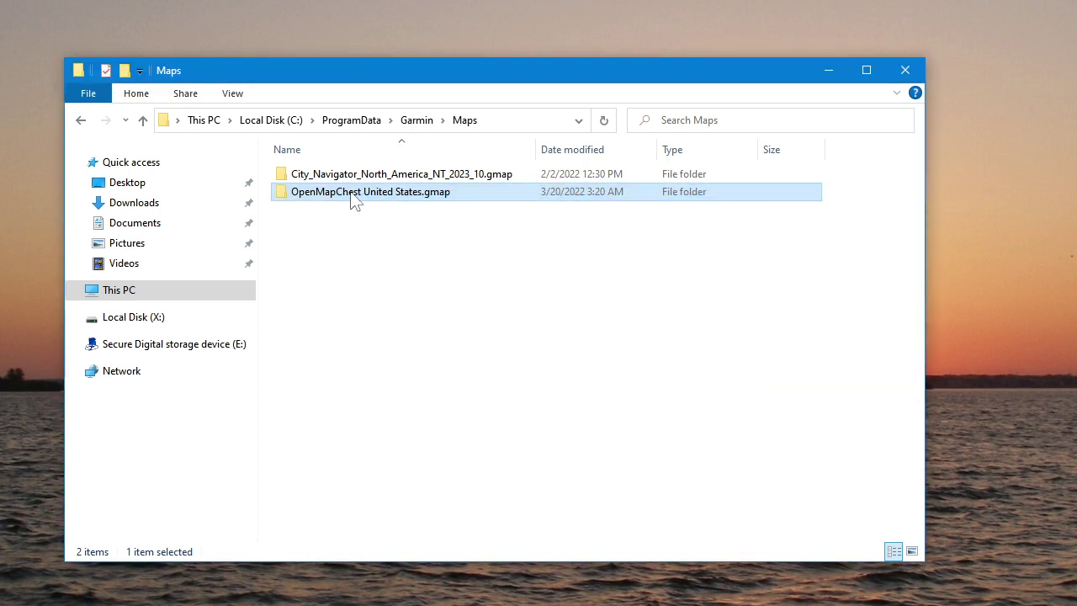
pyautogui.rightClick(353, 194)
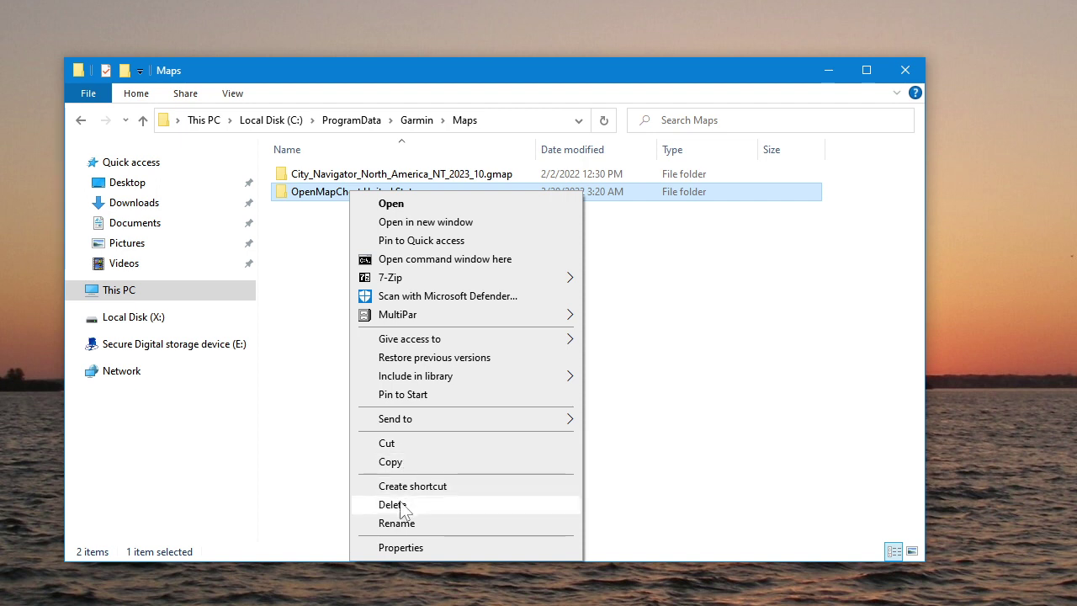
pyautogui.click(299, 338)
pyautogui.rightClick(352, 205)
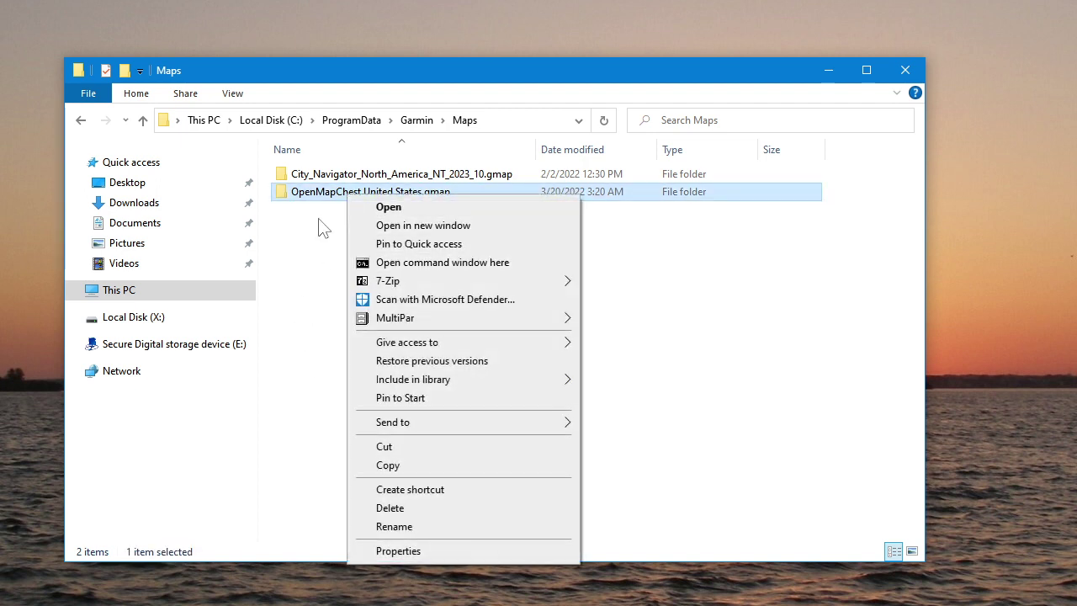
pyautogui.click(306, 242)
# - Permanently delete the OpenMapChest United States.gmap folder from the Garmin Maps folder
pyautogui.click(354, 196)
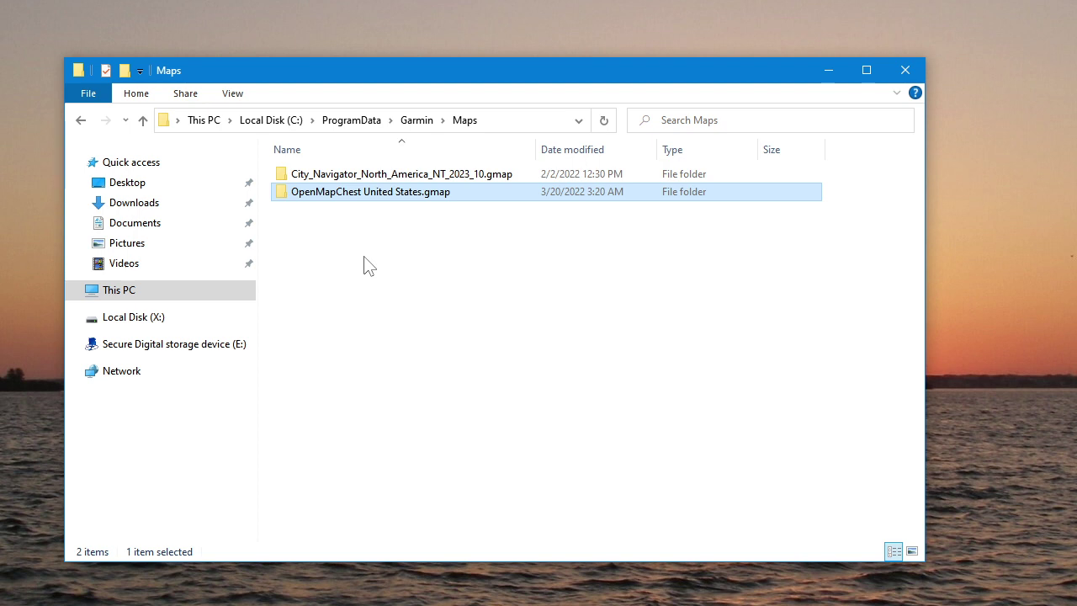
pyautogui.hotkey('shift', 'Delete')
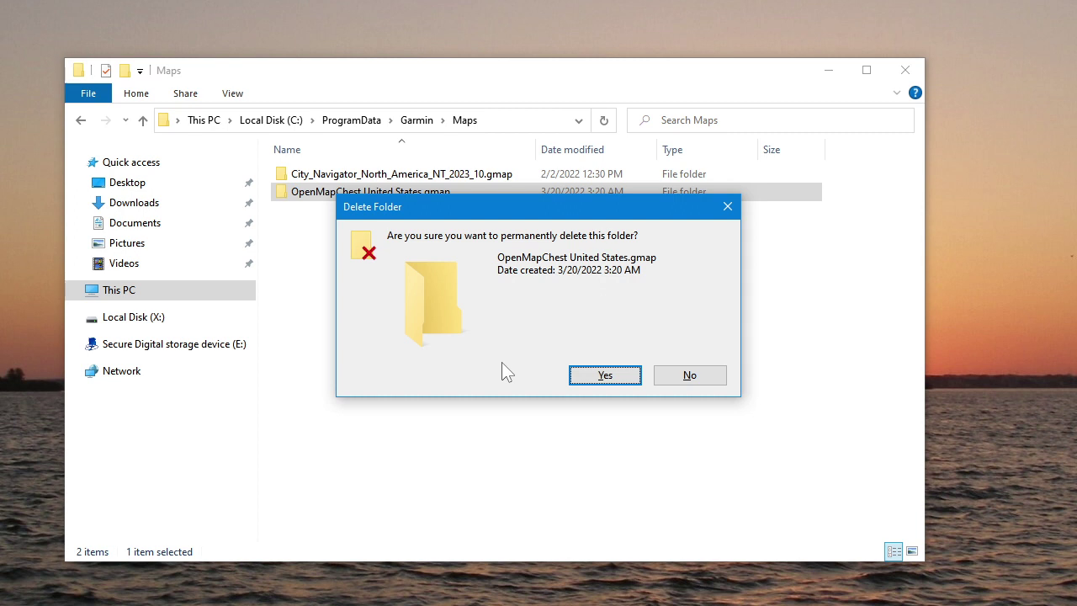
pyautogui.click(602, 376)
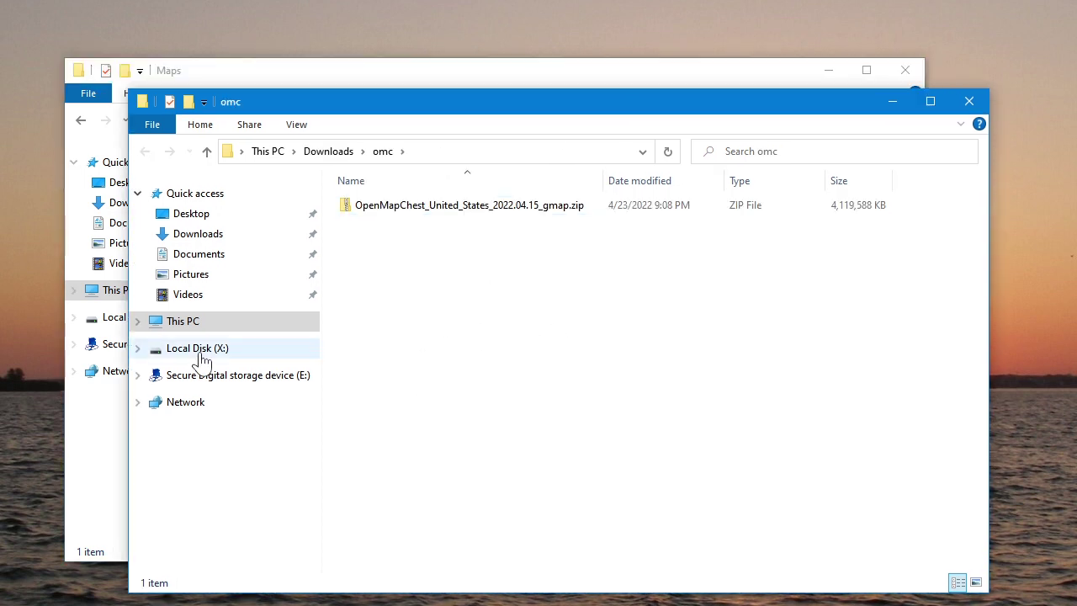
# - Move the omc folder window clear of the Maps folder's file list and select OpenMapChest_United_States_2022.04.15_gmap.zip
pyautogui.moveTo(449, 112); pyautogui.dragTo(682, 248)
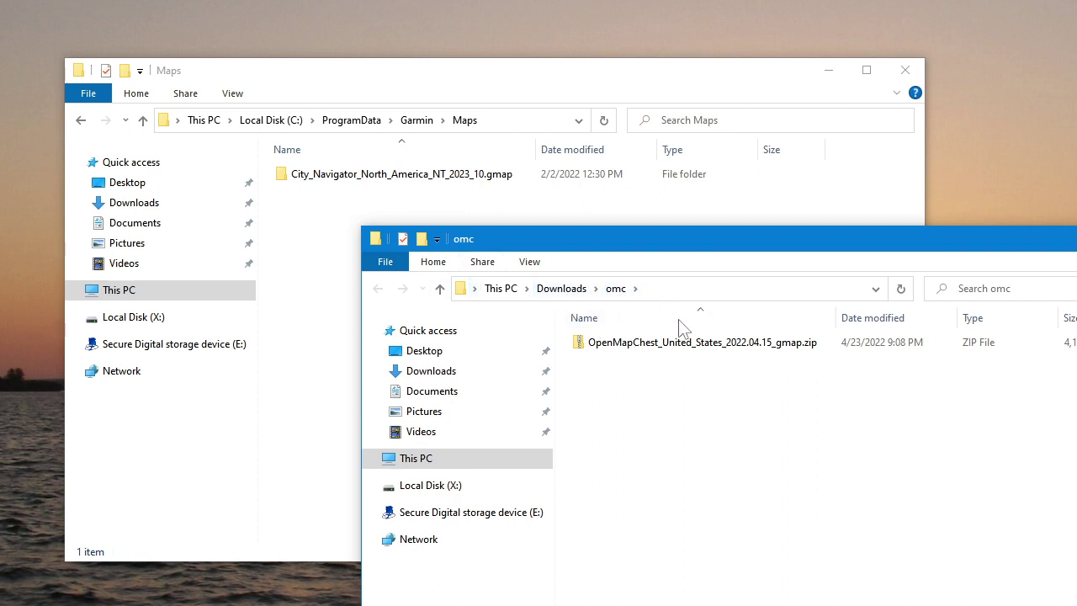
pyautogui.click(652, 343)
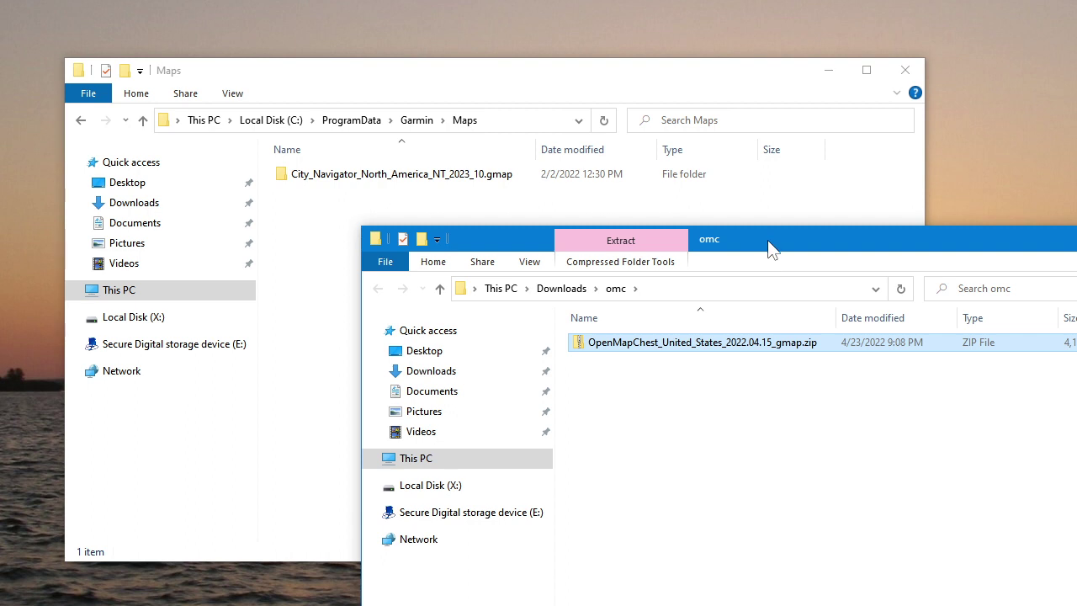
pyautogui.rightClick(658, 350)
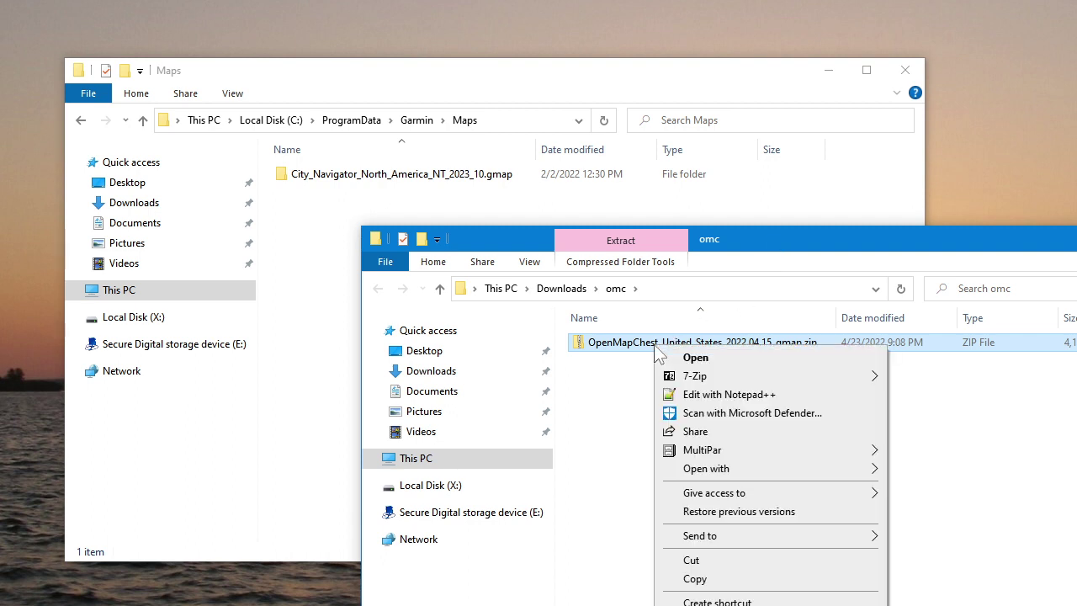
pyautogui.moveTo(699, 376)
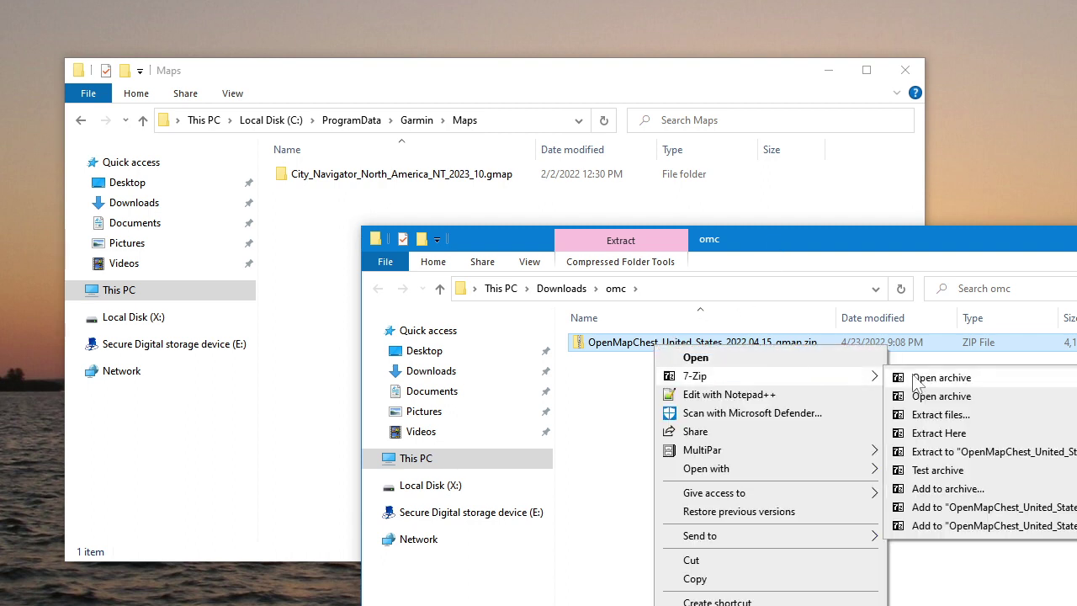
pyautogui.click(605, 397)
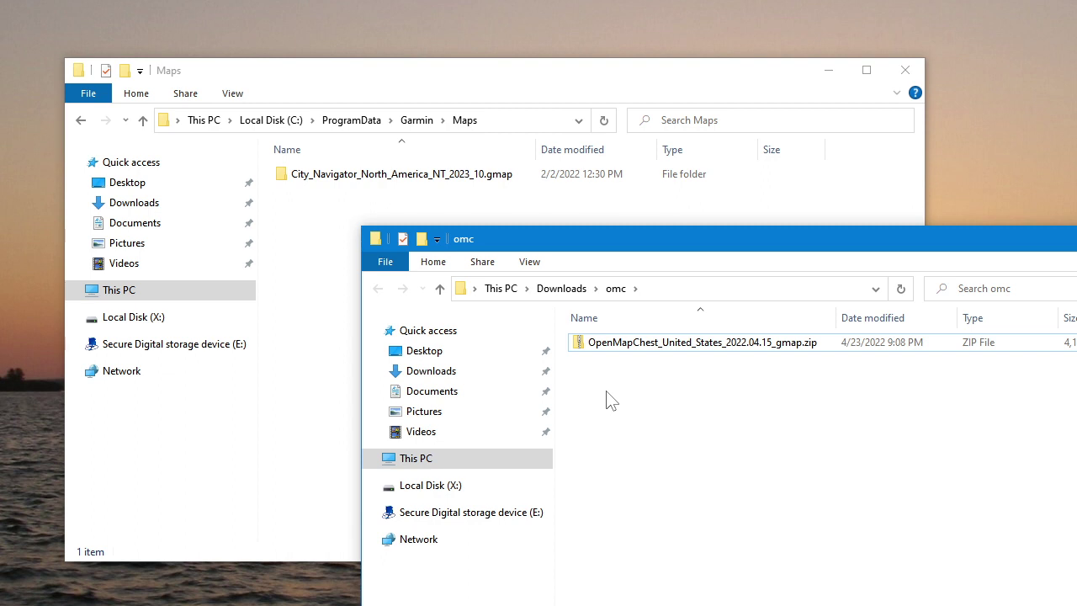
pyautogui.rightClick(627, 343)
pyautogui.moveTo(655, 379)
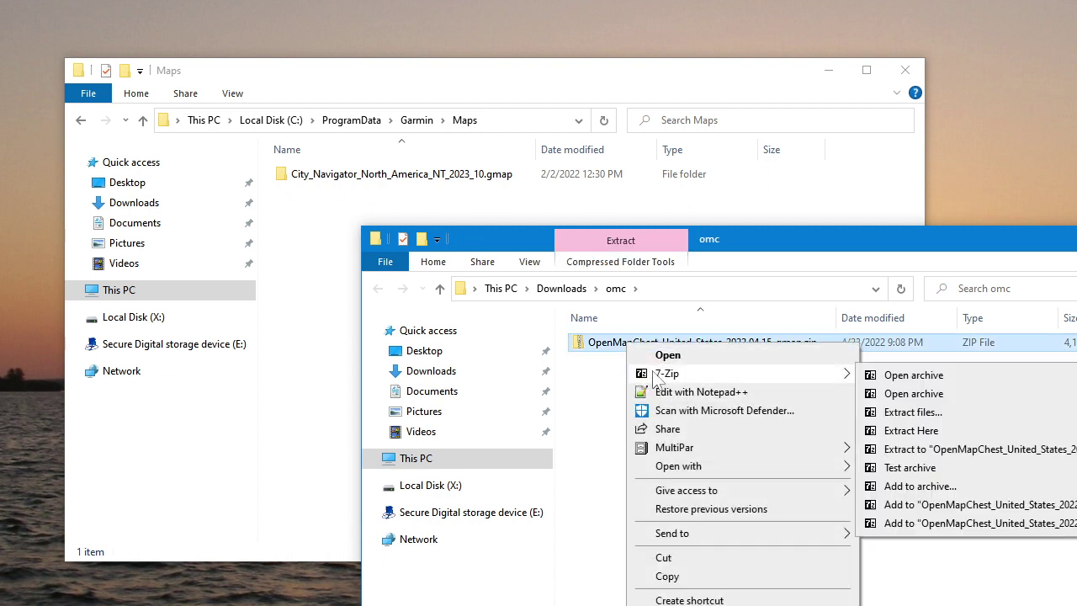
pyautogui.click(596, 385)
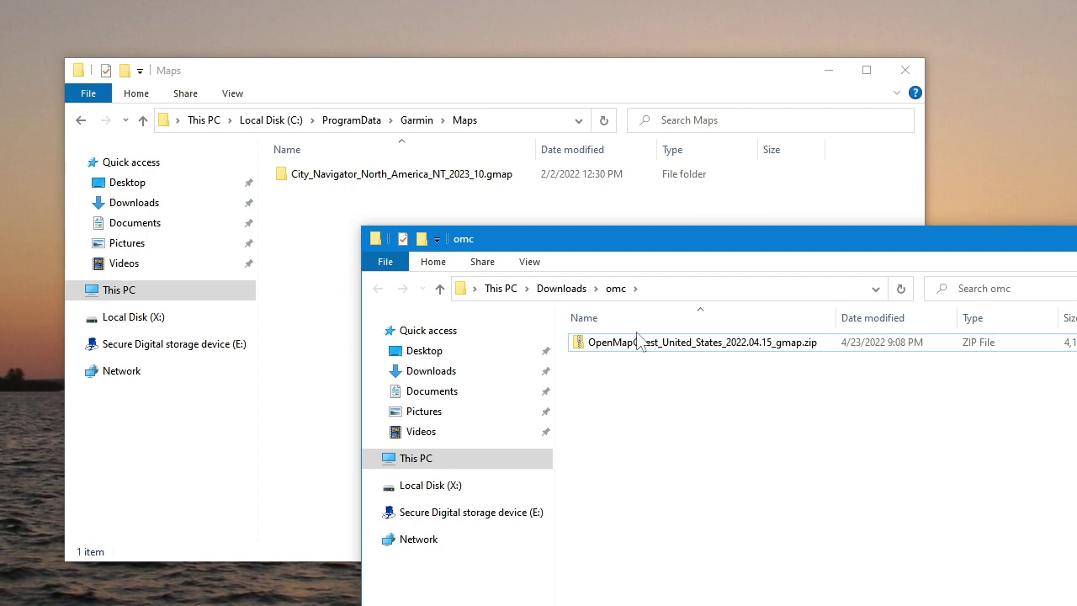
# - Open OpenMapChest_United_States_2022.04.15_gmap.zip from the omc folder in 7-Zip File Manager
pyautogui.moveTo(1067, 246); pyautogui.dragTo(963, 217)
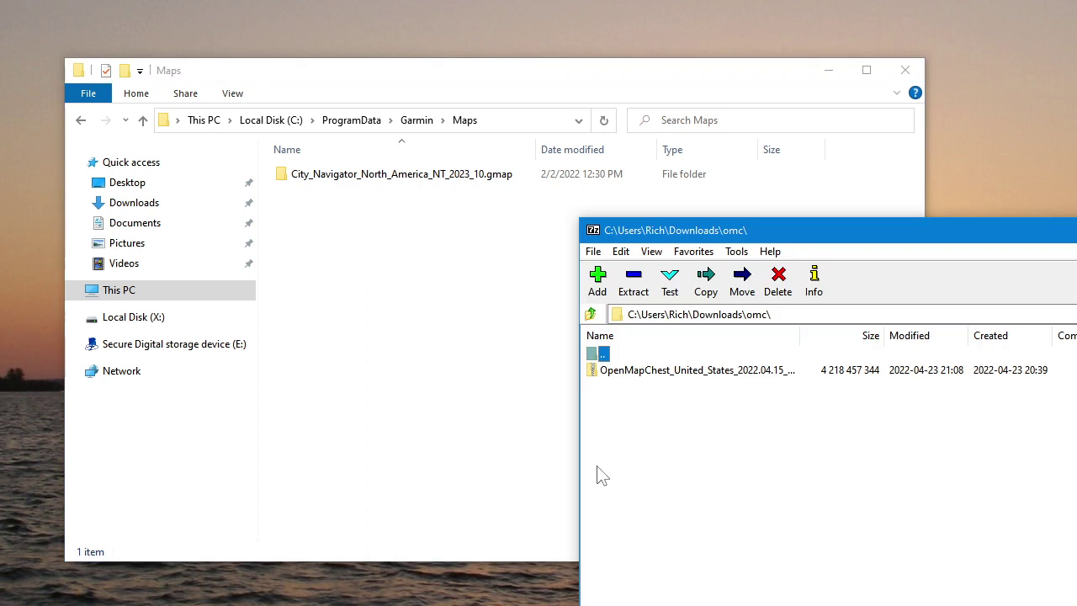
pyautogui.moveTo(736, 234); pyautogui.dragTo(426, 172)
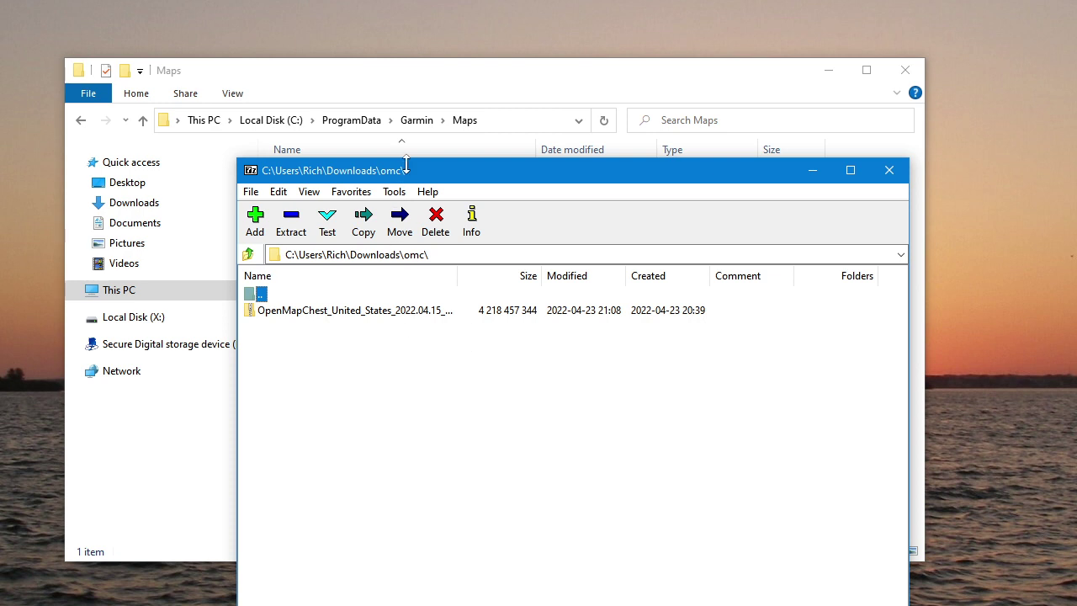
pyautogui.moveTo(410, 181); pyautogui.dragTo(455, 181)
pyautogui.click(321, 317)
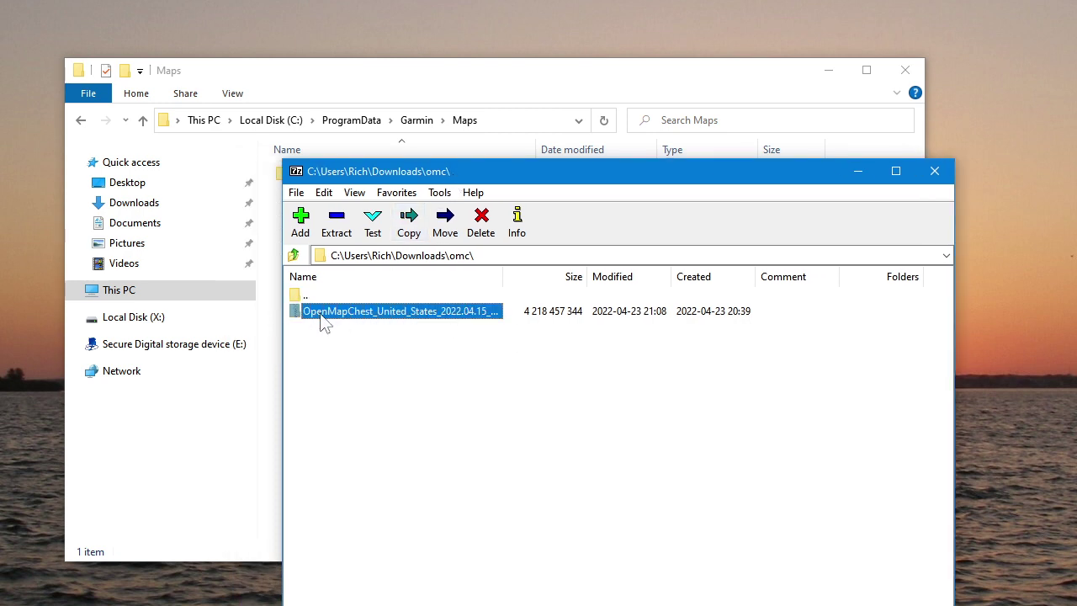
pyautogui.doubleClick(313, 312)
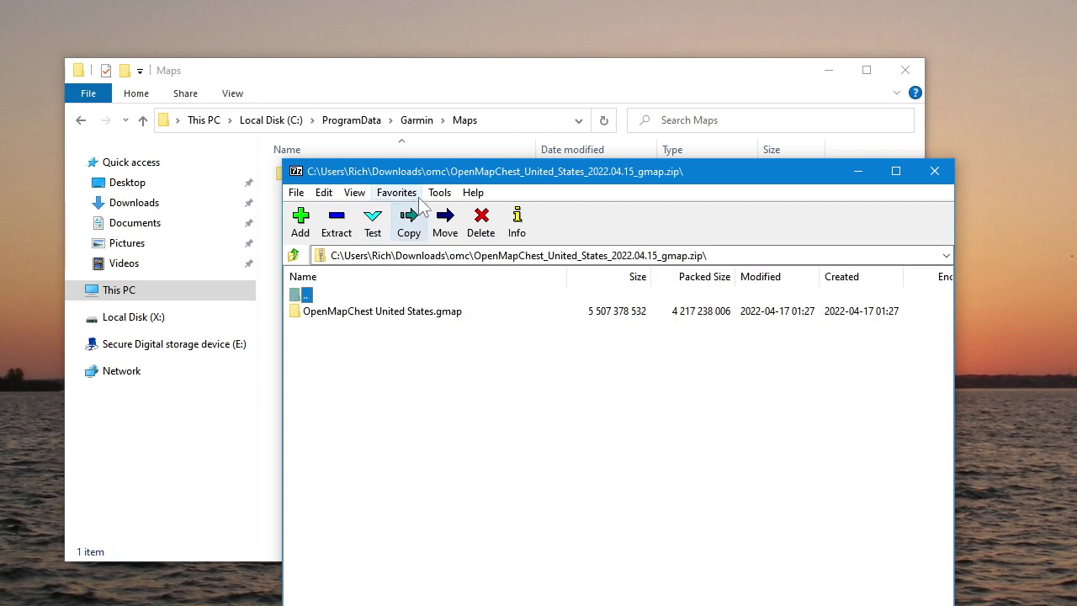
# - Return to the omc folder in 7-Zip and reopen the OpenMapChest 2022.04.15 archive
pyautogui.click(295, 316)
pyautogui.press('Up')
pyautogui.press('Return')
pyautogui.click(318, 332)
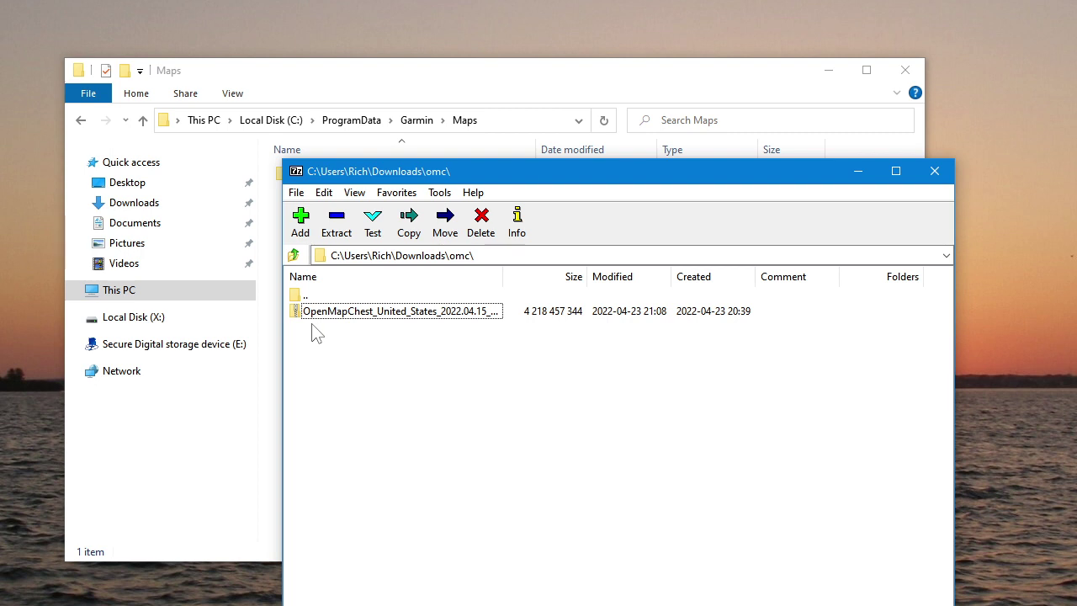
pyautogui.doubleClick(341, 320)
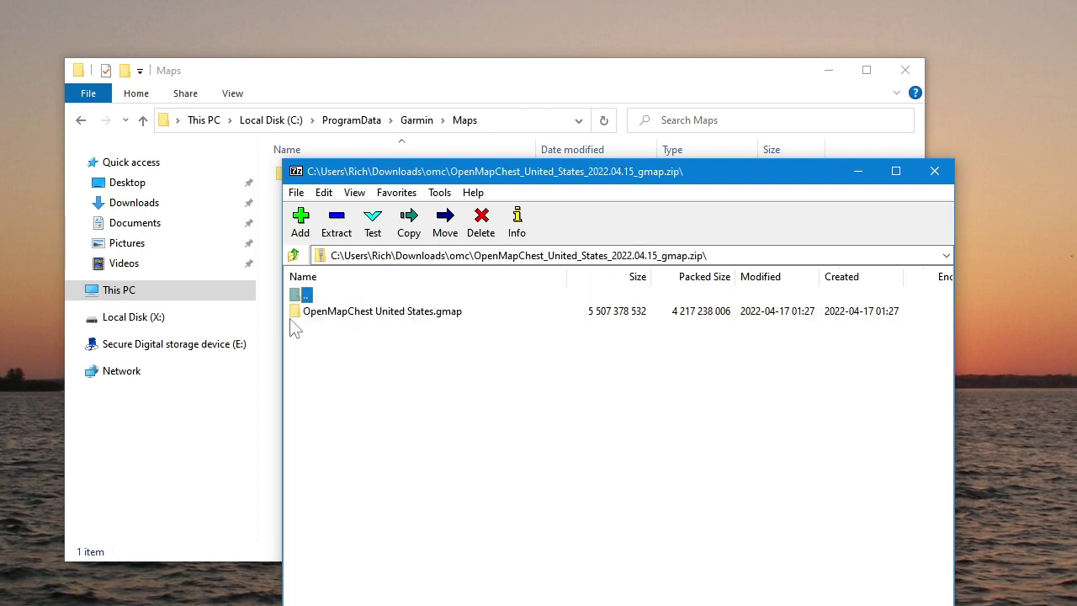
# - Extract the OpenMapChest United States.gmap folder from the archive into Garmin's Maps folder, with both windows in view
pyautogui.moveTo(465, 173); pyautogui.dragTo(716, 164)
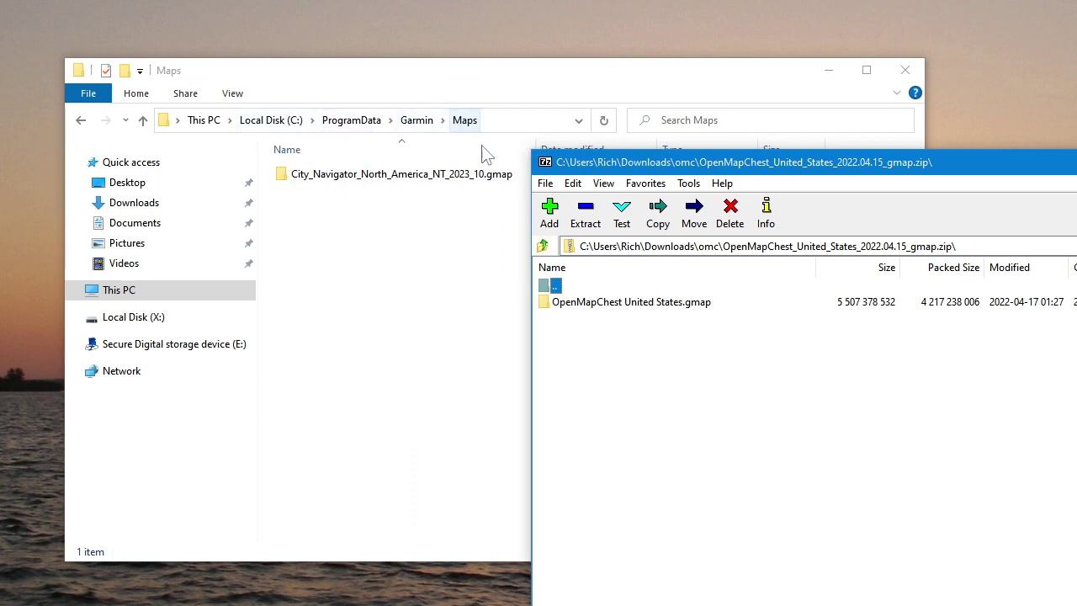
pyautogui.click(590, 303)
pyautogui.moveTo(590, 307); pyautogui.dragTo(342, 267)
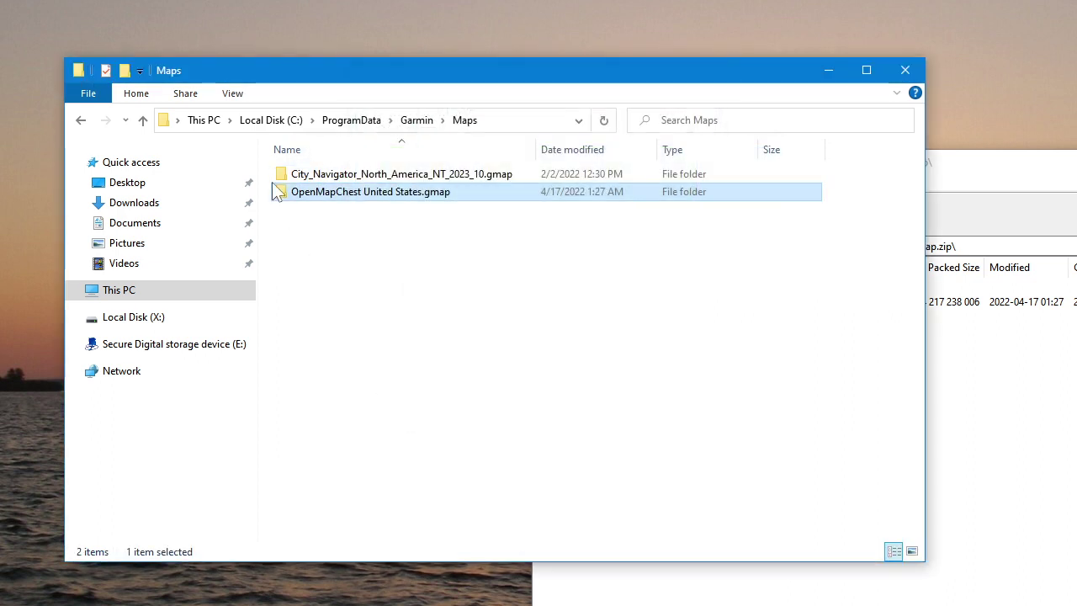
# - Inspect the contents of the extracted OpenMapChest United States.gmap folder and return to the Maps folder
pyautogui.press('Up')
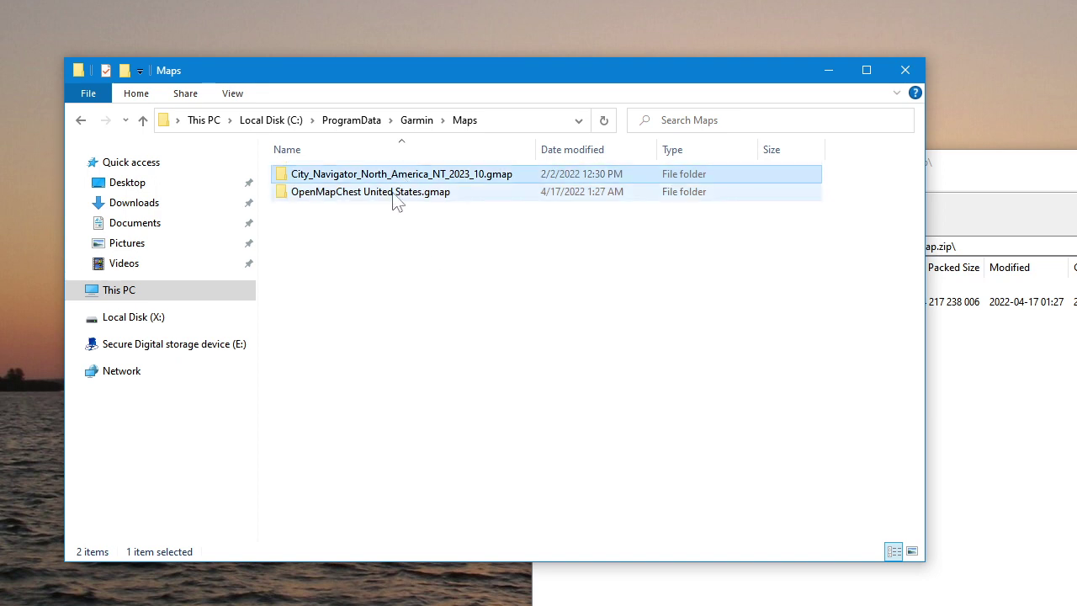
pyautogui.click(393, 192)
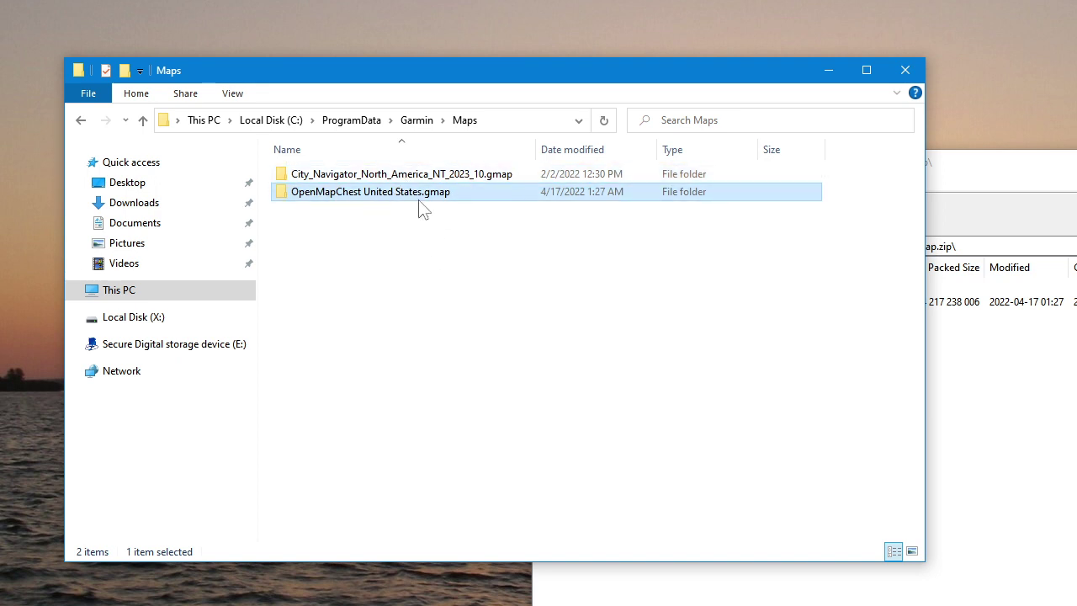
pyautogui.moveTo(434, 205)
pyautogui.moveTo(380, 205)
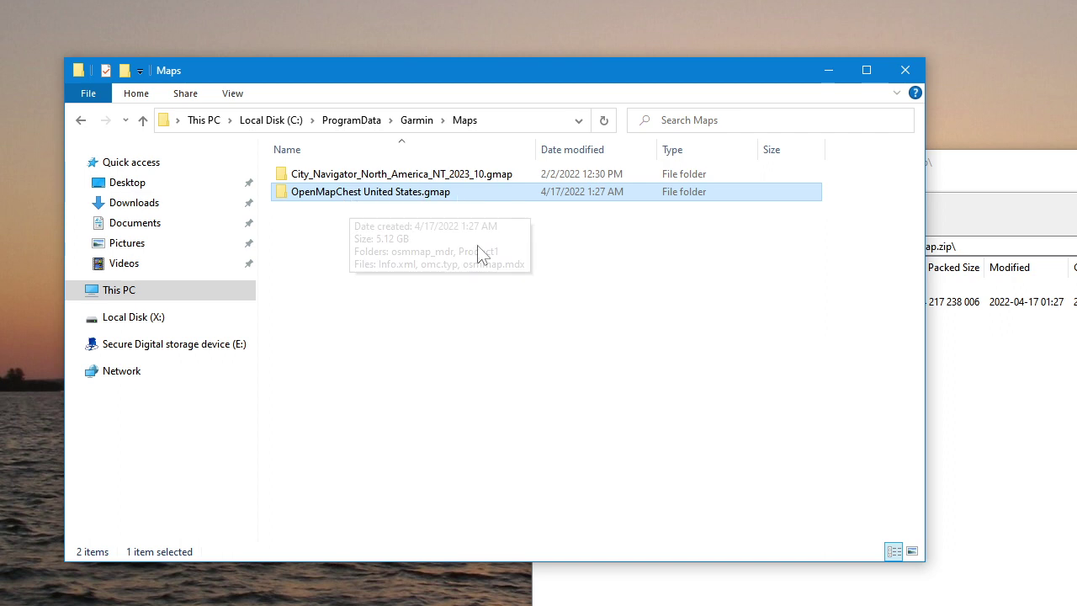
pyautogui.click(474, 252)
pyautogui.doubleClick(327, 201)
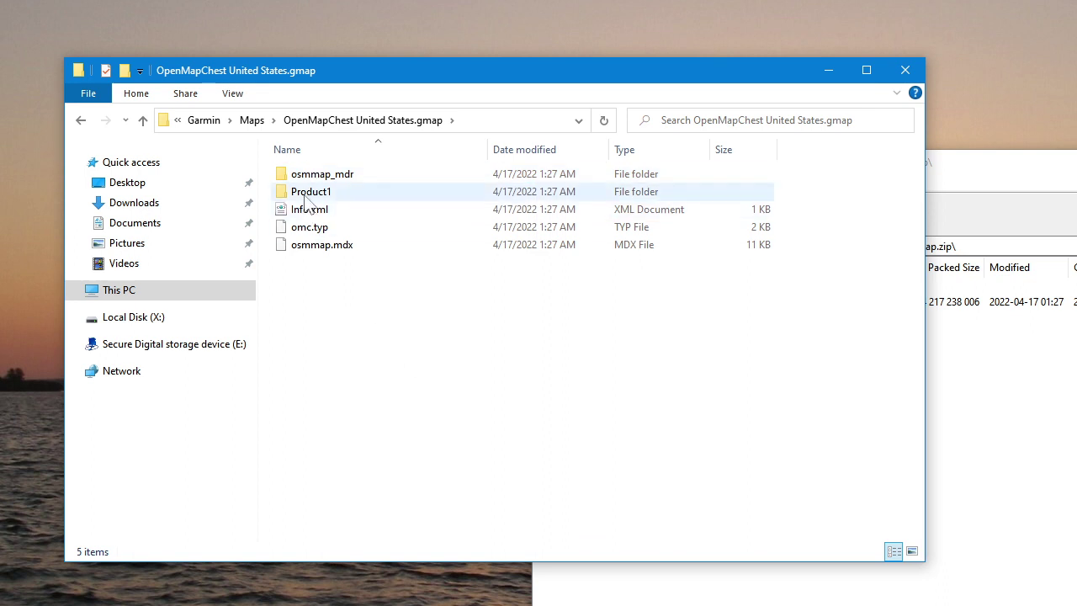
pyautogui.click(253, 121)
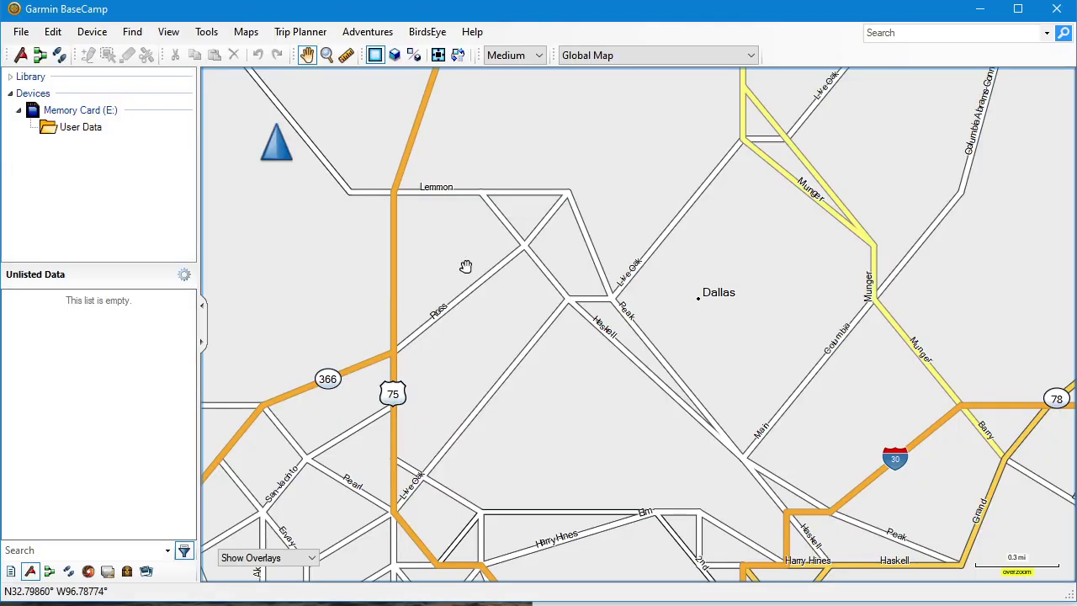
# - In Garmin BaseCamp, check the OpenMapChest United States 2022.04.15 entry in the available maps and the Map Product Manager
pyautogui.click(1055, 9)
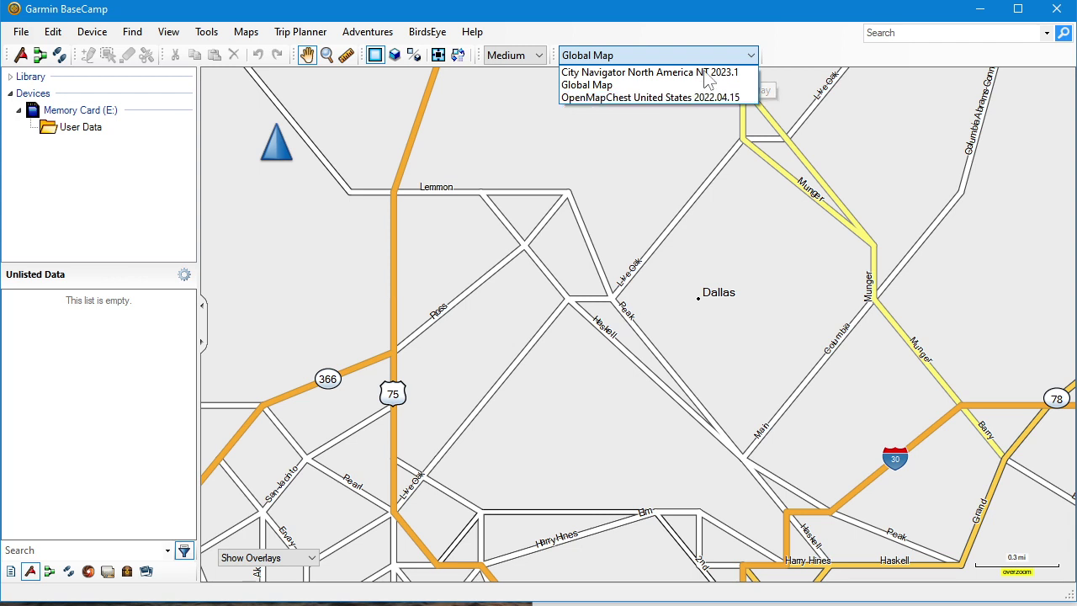
pyautogui.click(645, 38)
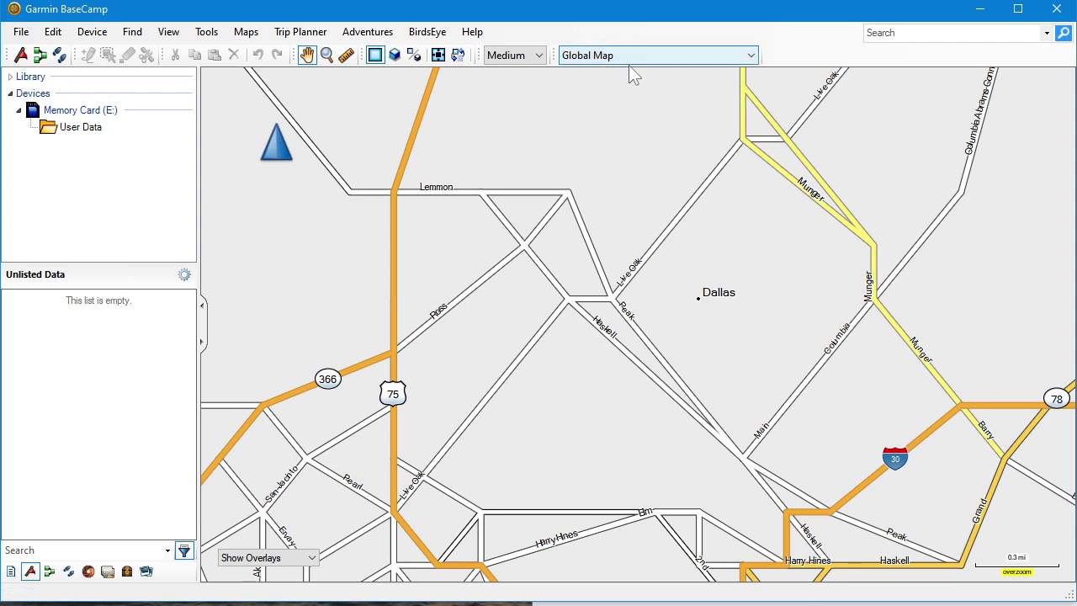
pyautogui.click(249, 32)
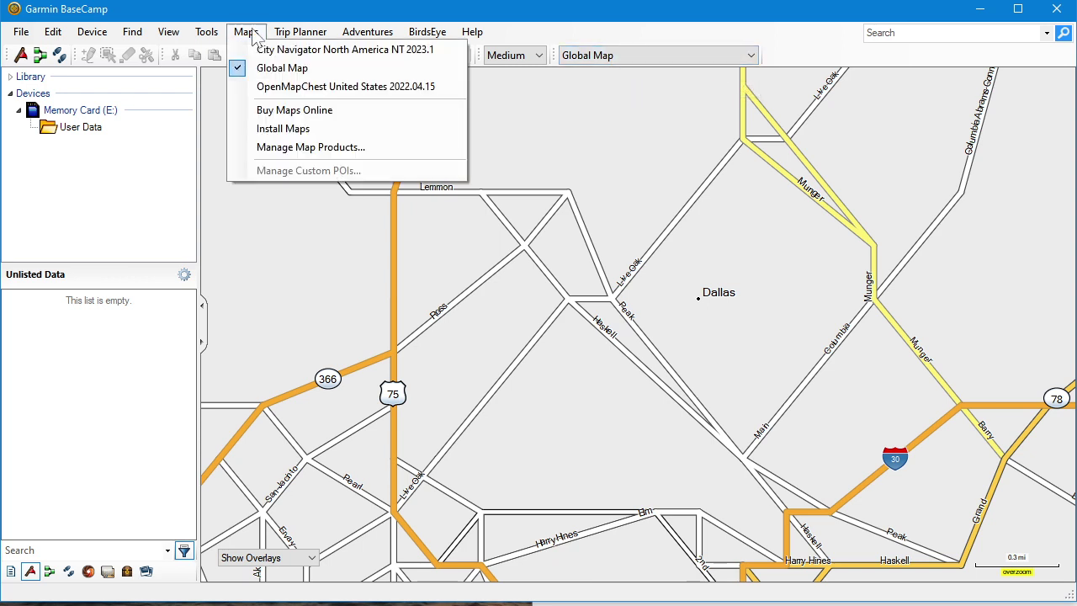
pyautogui.click(278, 149)
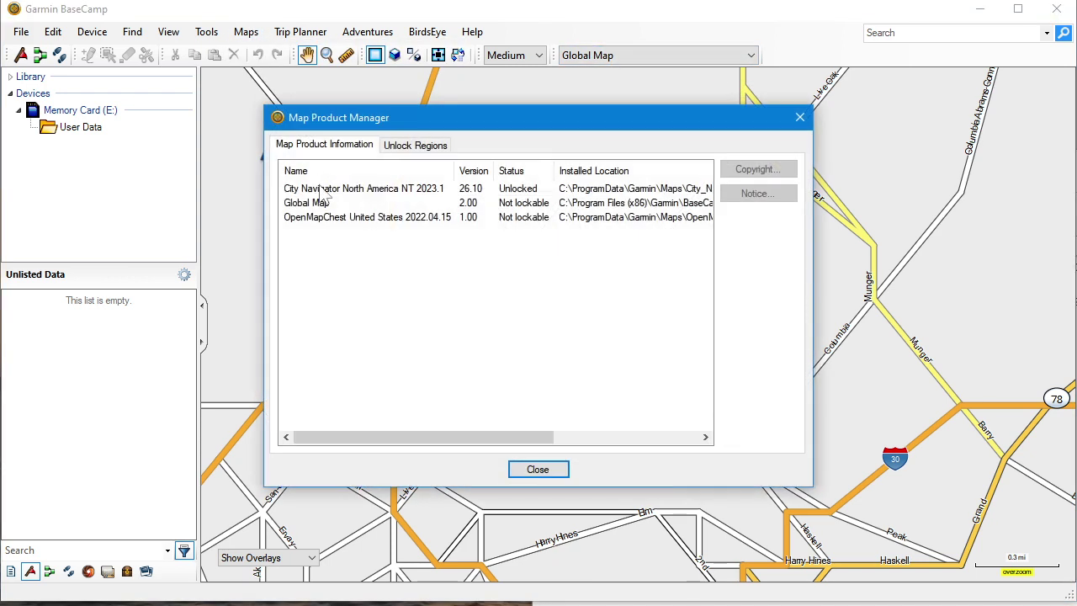
pyautogui.click(322, 218)
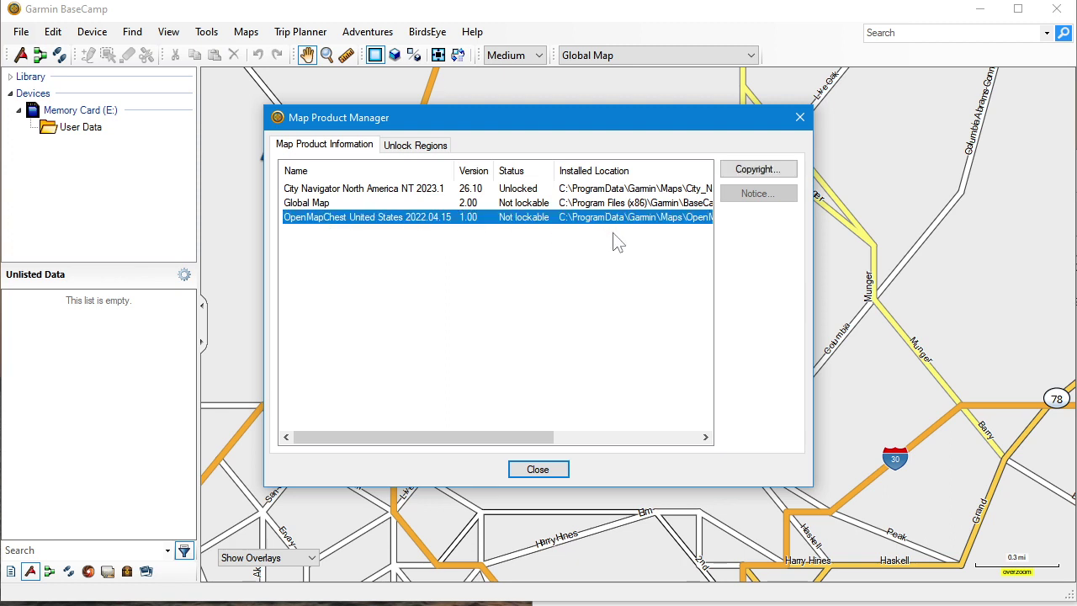
pyautogui.moveTo(469, 438)
pyautogui.mouseDown()
pyautogui.moveTo(600, 439)
pyautogui.moveTo(459, 434)
pyautogui.mouseUp()
pyautogui.click(800, 117)
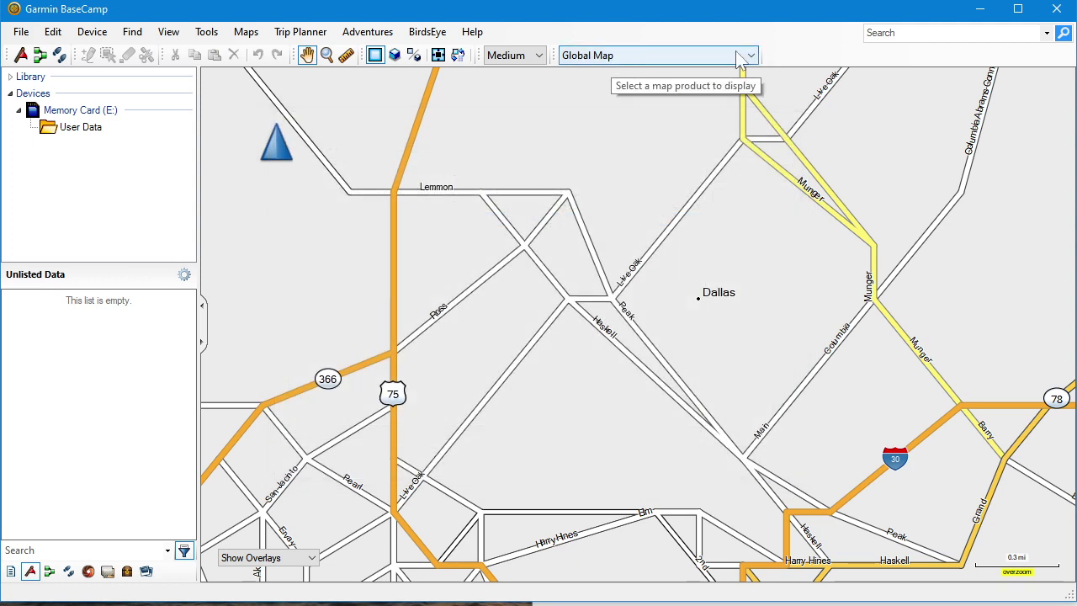
# - Hide the Map Products selector from BaseCamp's toolbar area and show it again
pyautogui.rightClick(792, 56)
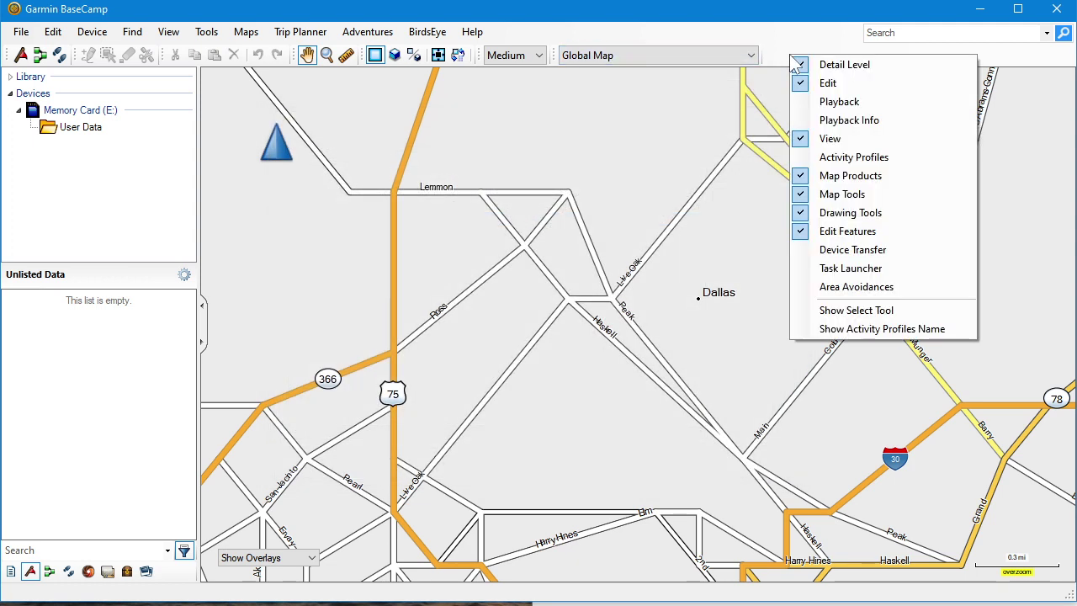
pyautogui.click(842, 175)
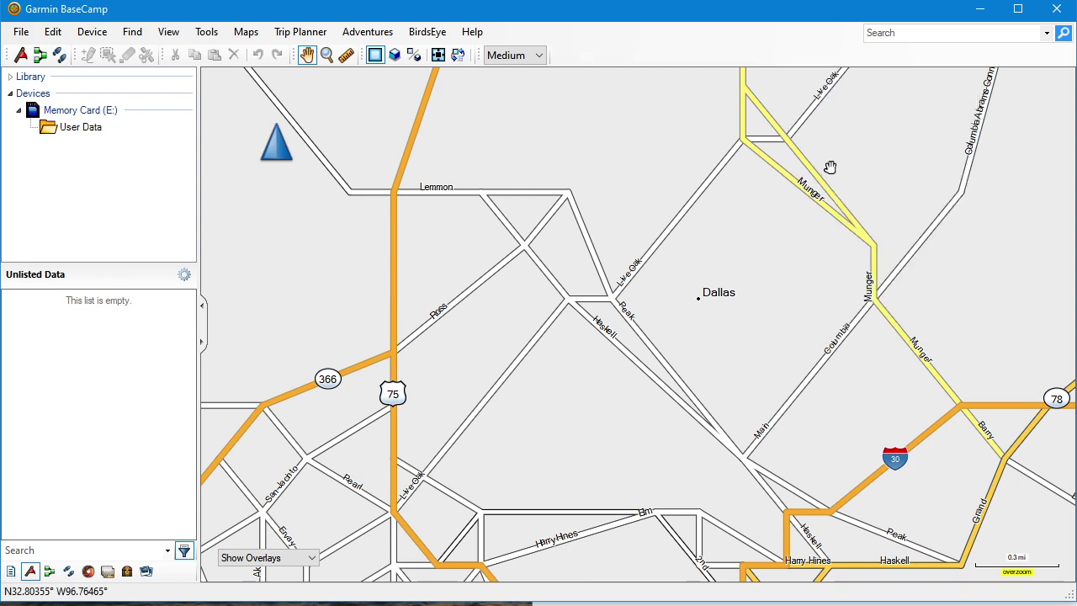
pyautogui.rightClick(603, 57)
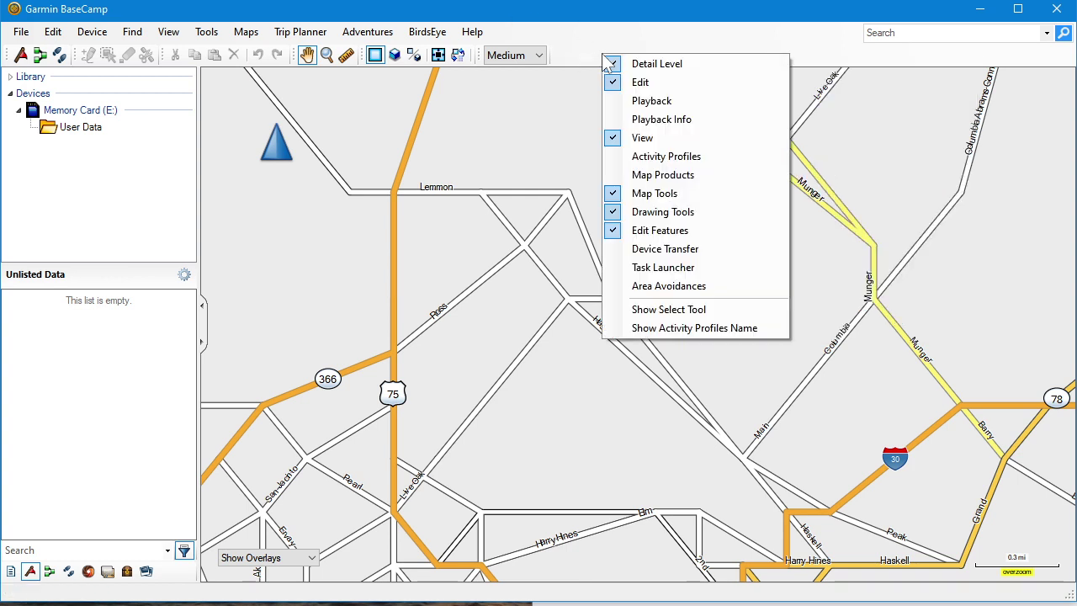
pyautogui.click(641, 176)
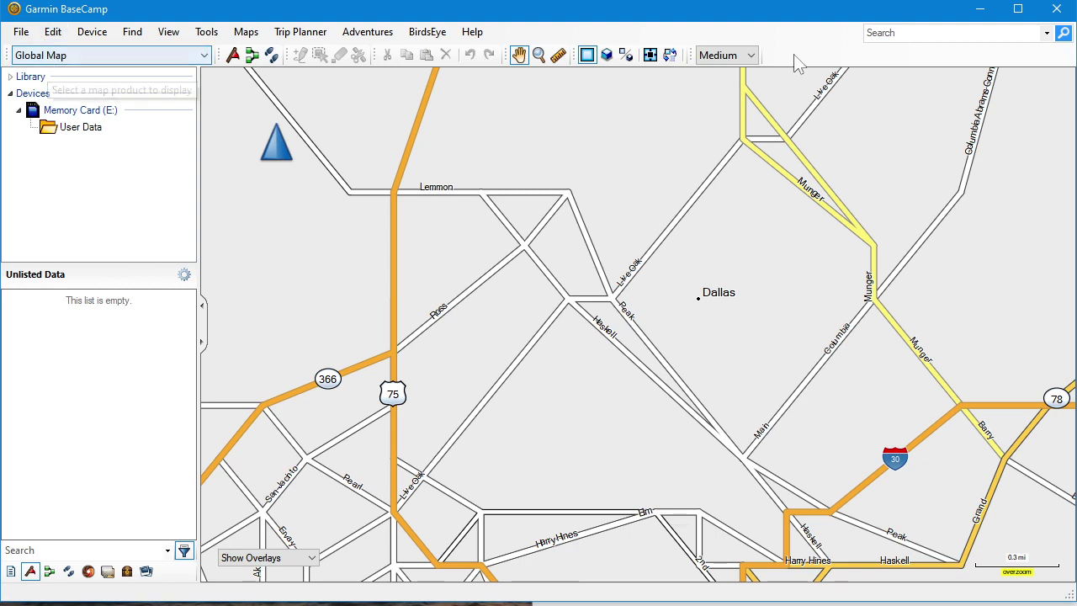
# - Display the OpenMapChest United States 2022.04.15 map product and view its coverage of the whole United States
pyautogui.click(110, 57)
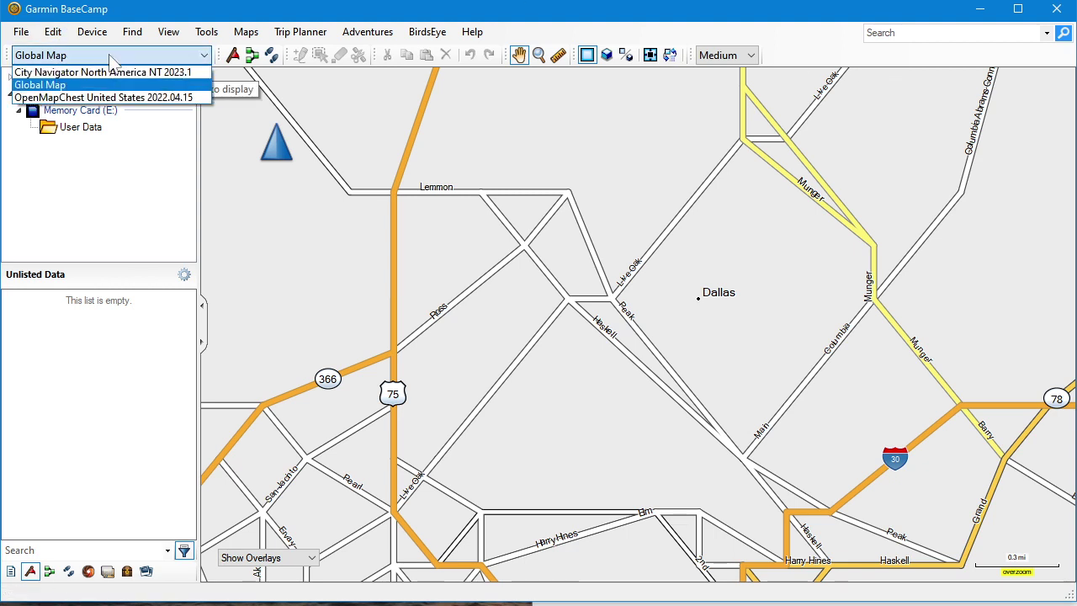
pyautogui.click(100, 98)
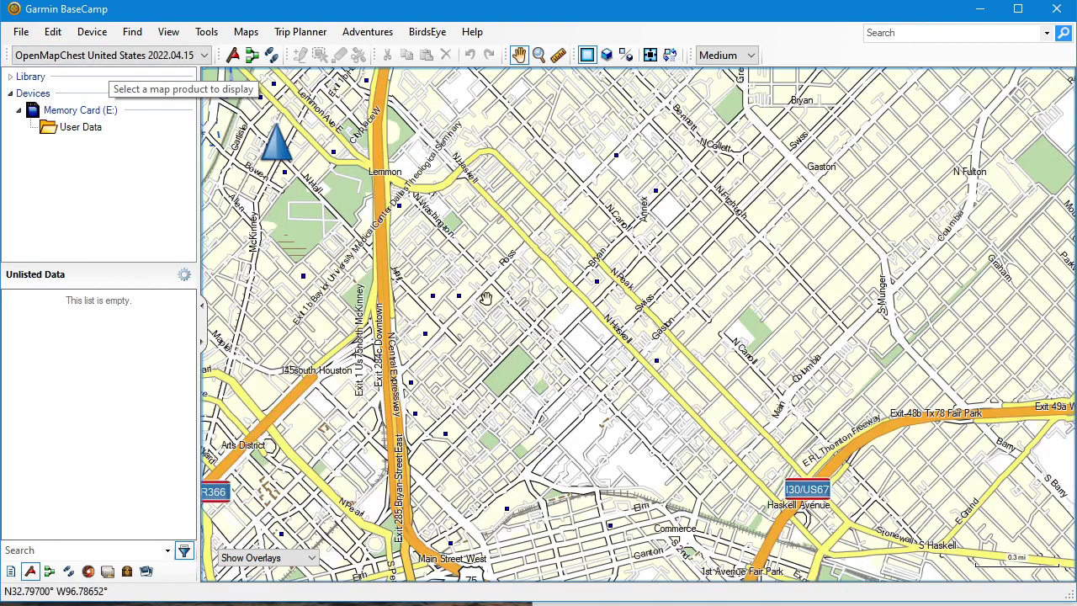
pyautogui.scroll(-4, 643, 313)
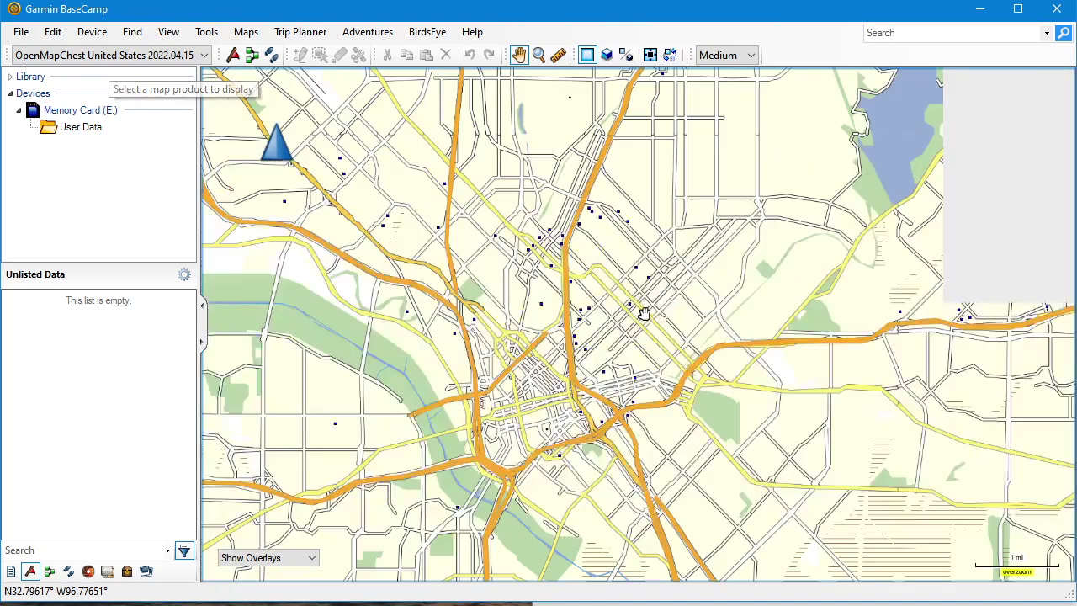
pyautogui.scroll(-5, 643, 313)
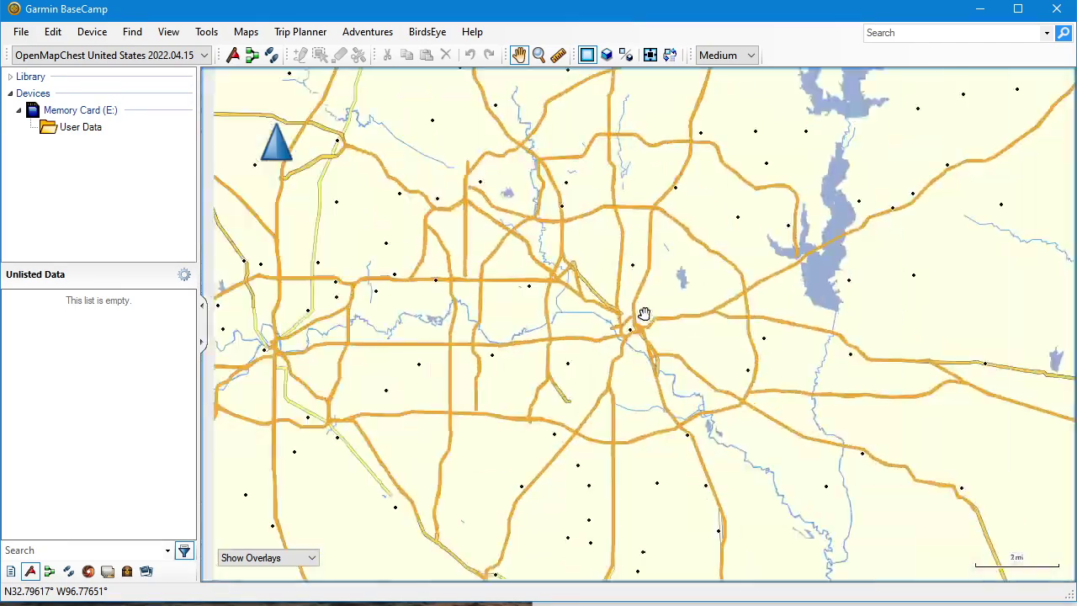
pyautogui.scroll(-3, 643, 314)
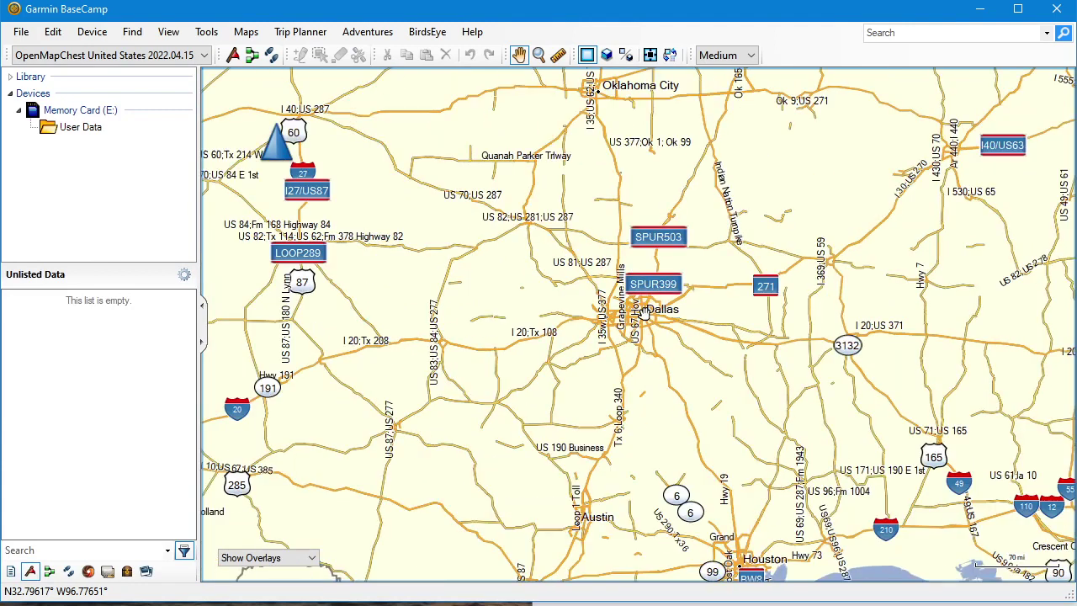
pyautogui.scroll(-5, 643, 313)
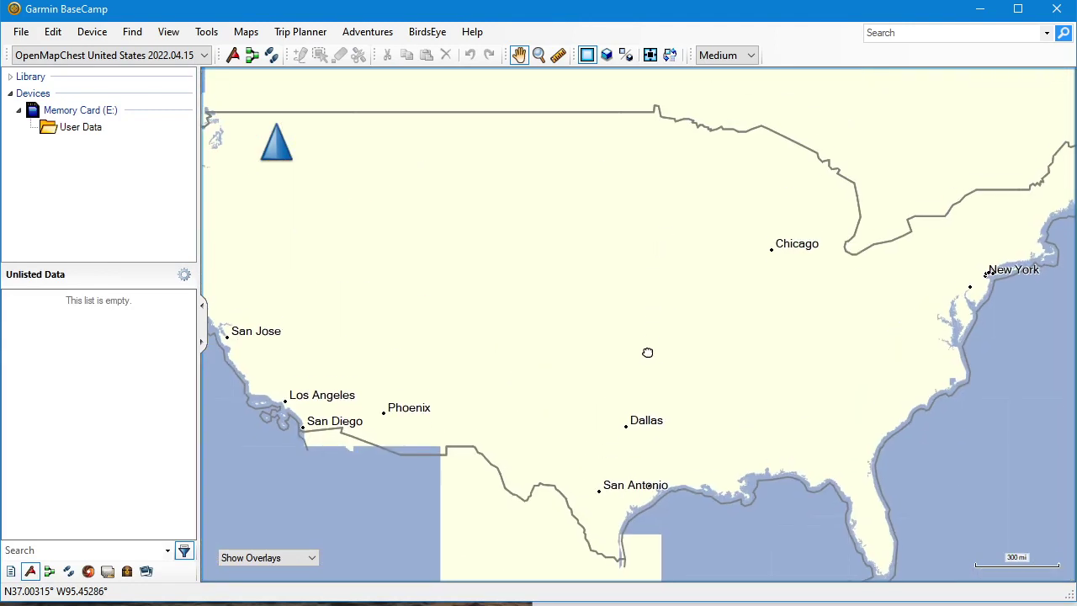
pyautogui.scroll(-1, 582, 347)
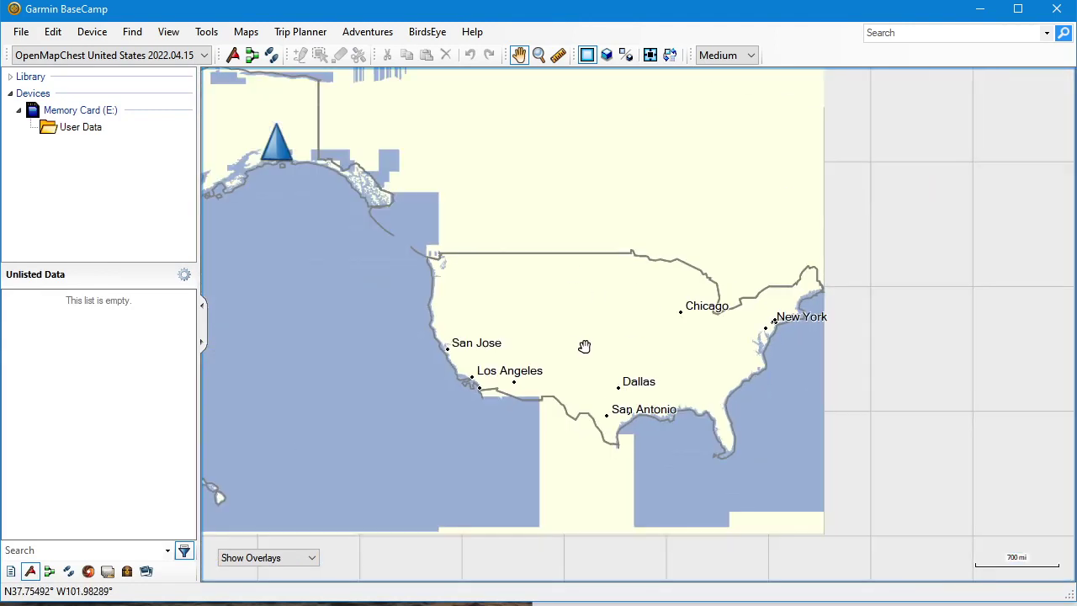
pyautogui.scroll(2, 584, 347)
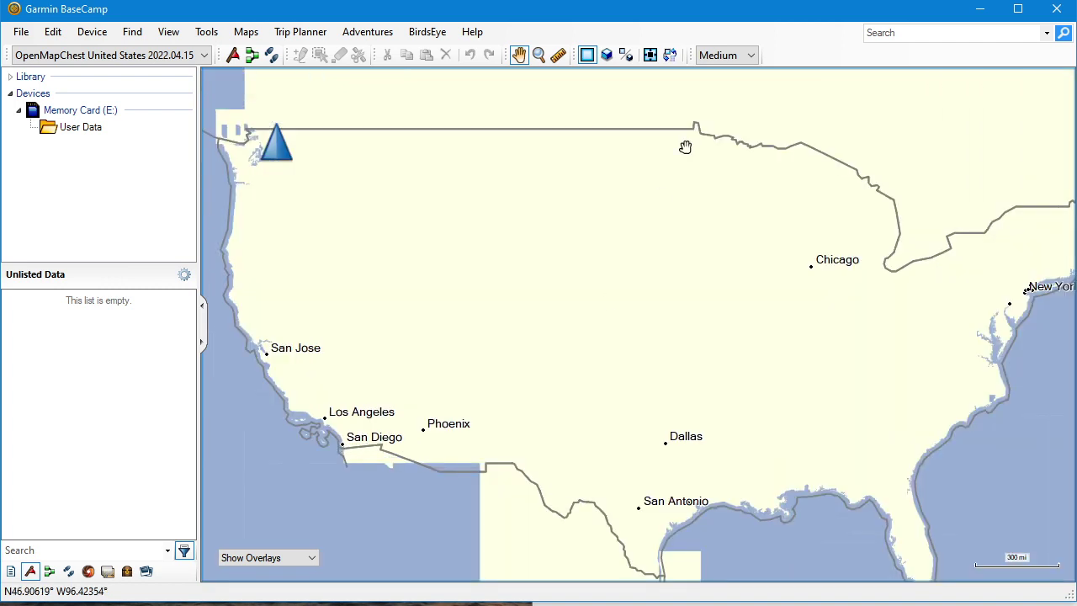
# - Look over the map detail level options without changing the level, and zoom in on downtown Dallas
pyautogui.click(729, 56)
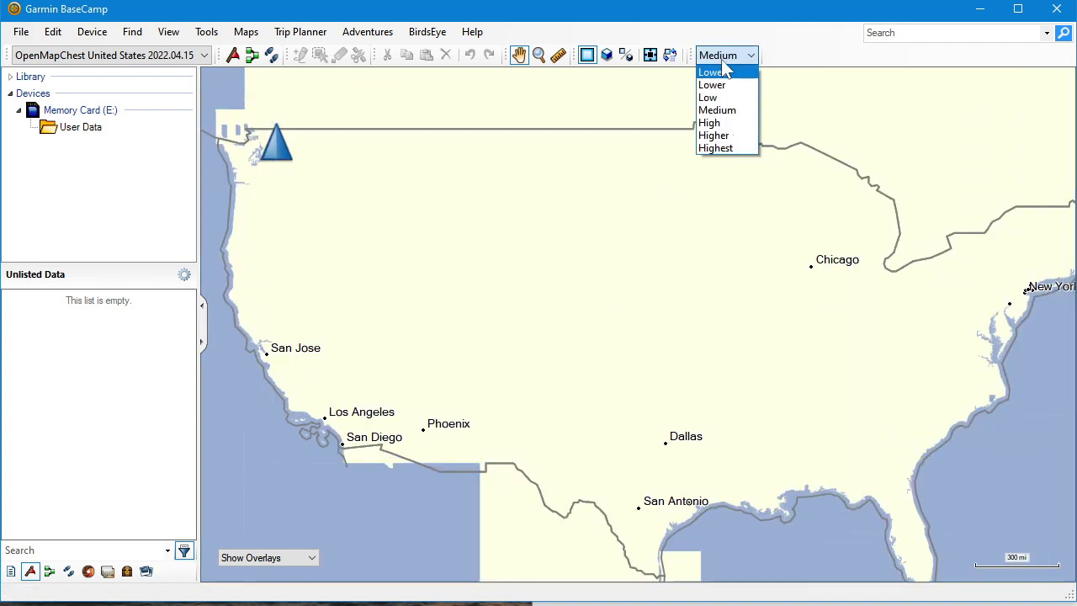
pyautogui.click(726, 55)
pyautogui.scroll(2, 645, 387)
pyautogui.scroll(5, 686, 462)
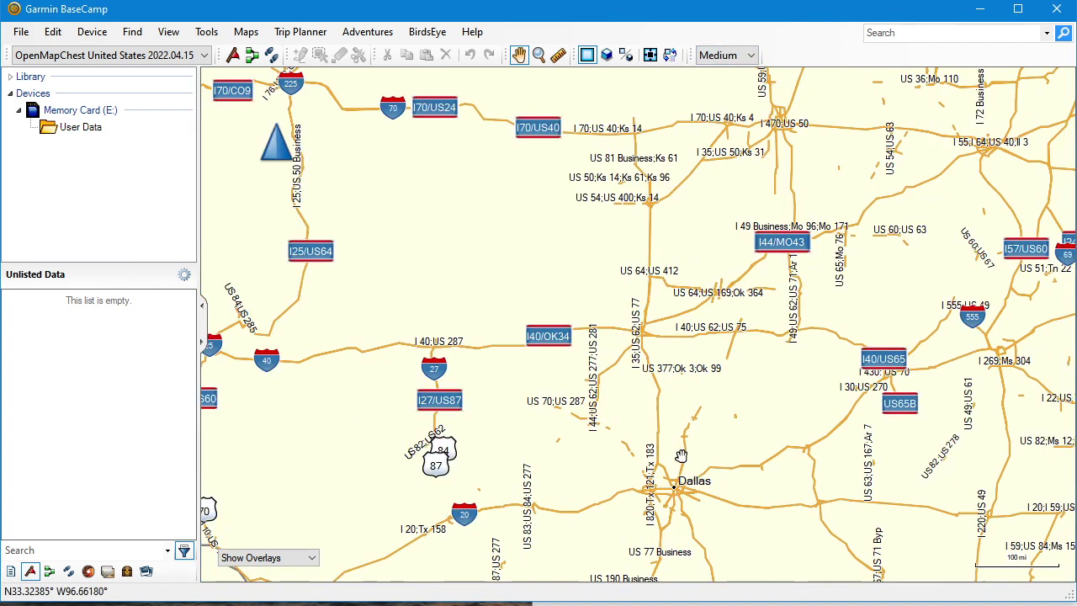
pyautogui.scroll(5, 674, 497)
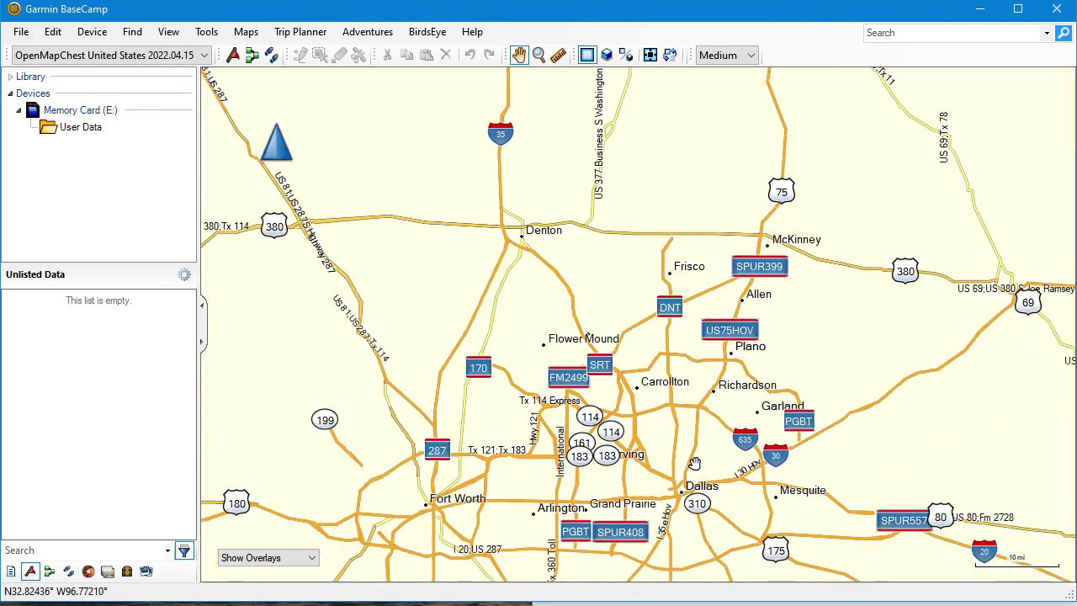
pyautogui.scroll(4, 682, 509)
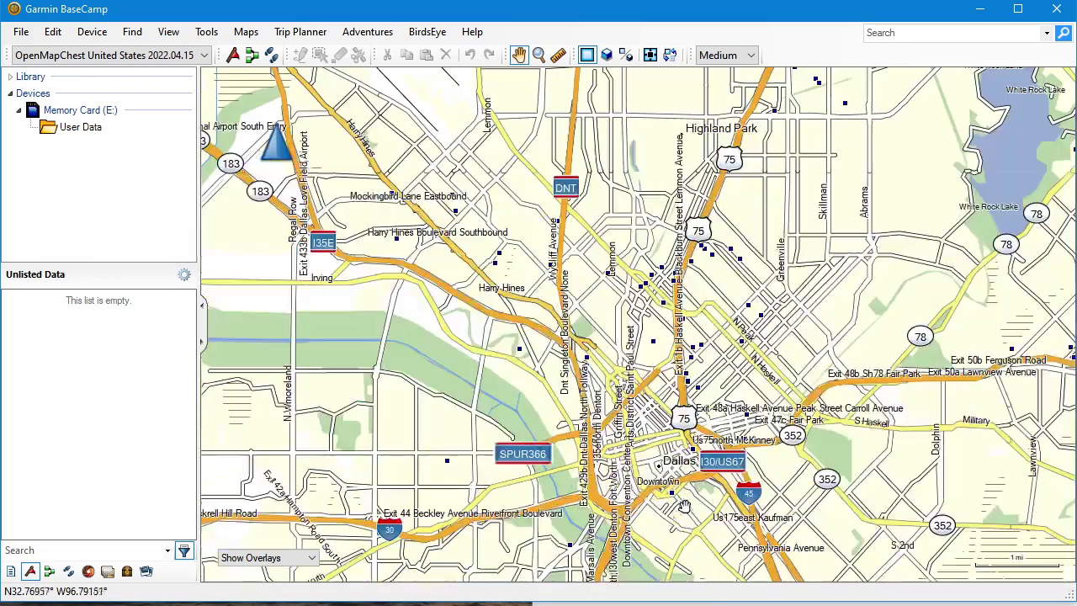
pyautogui.scroll(-1, 643, 393)
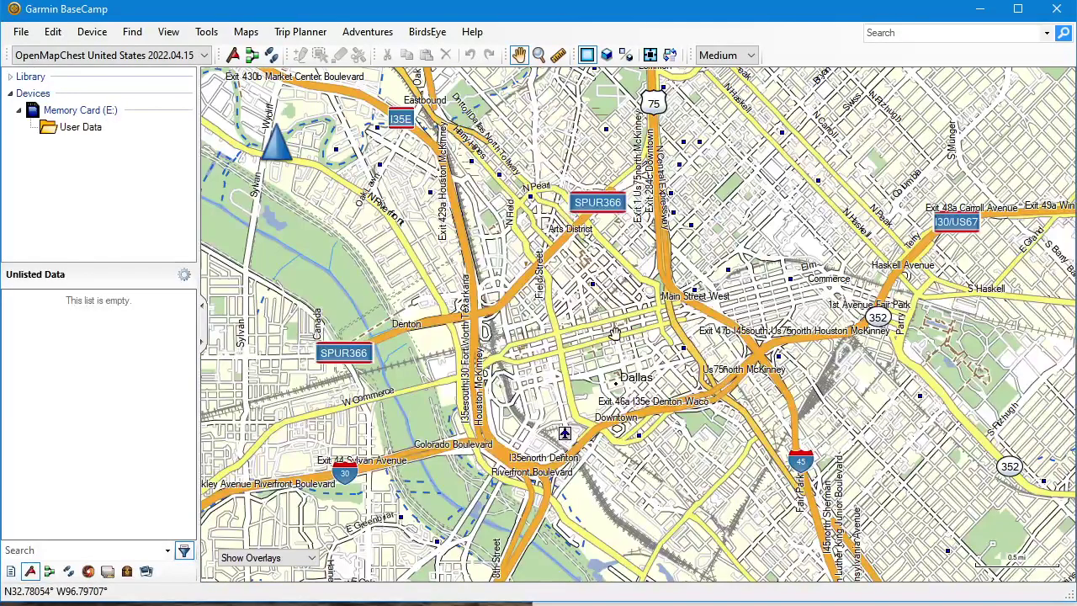